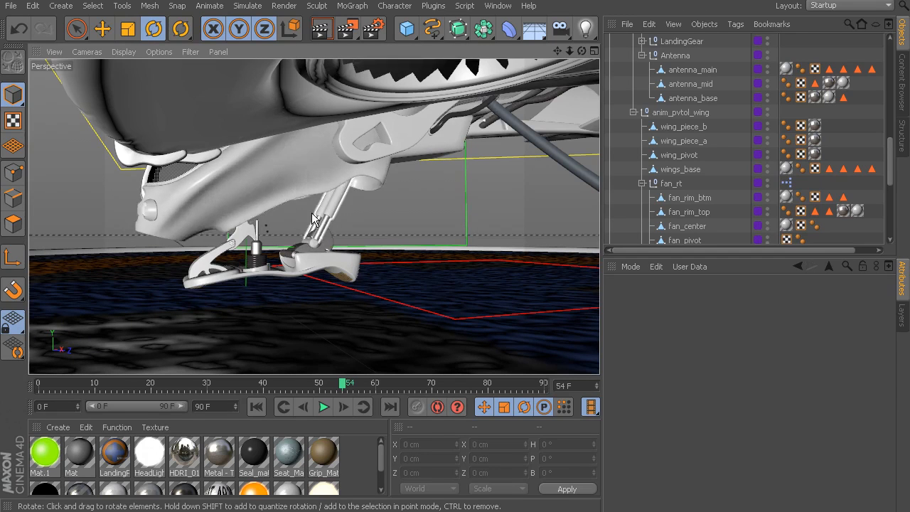
- In the user data of the anim_pvtol01 spline, add a group named LandingGear_Control under Extra_Controls
{"action": "left_click_drag", "start_coordinate": [260, 171], "coordinate": [218, 123], "text": "alt"}
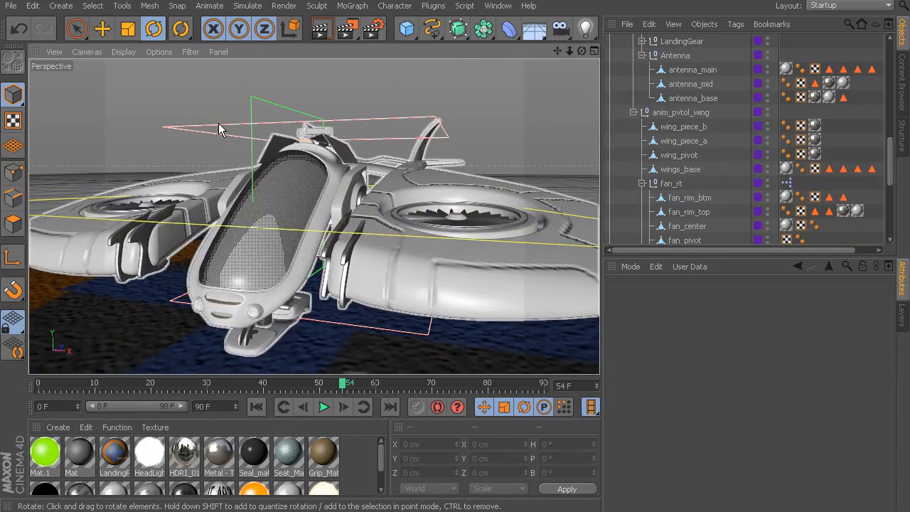
{"action": "left_click", "coordinate": [219, 123]}
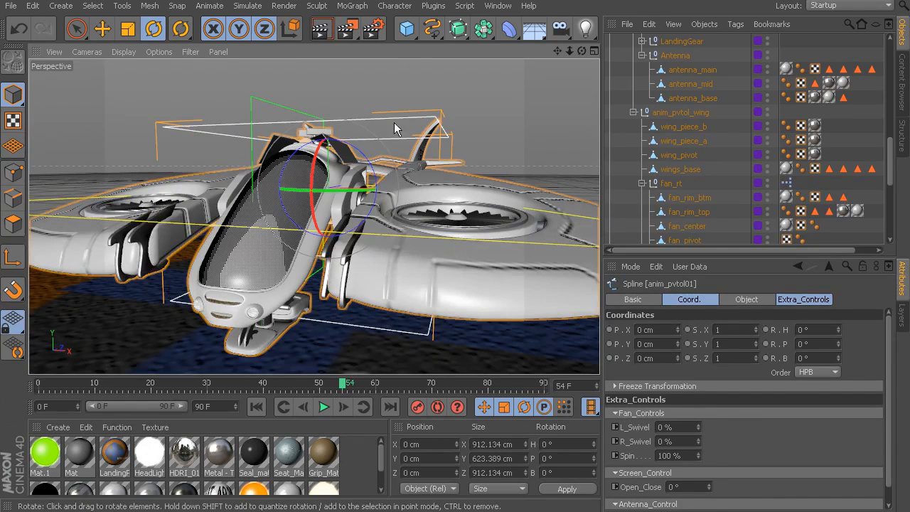
{"action": "left_click", "coordinate": [694, 265]}
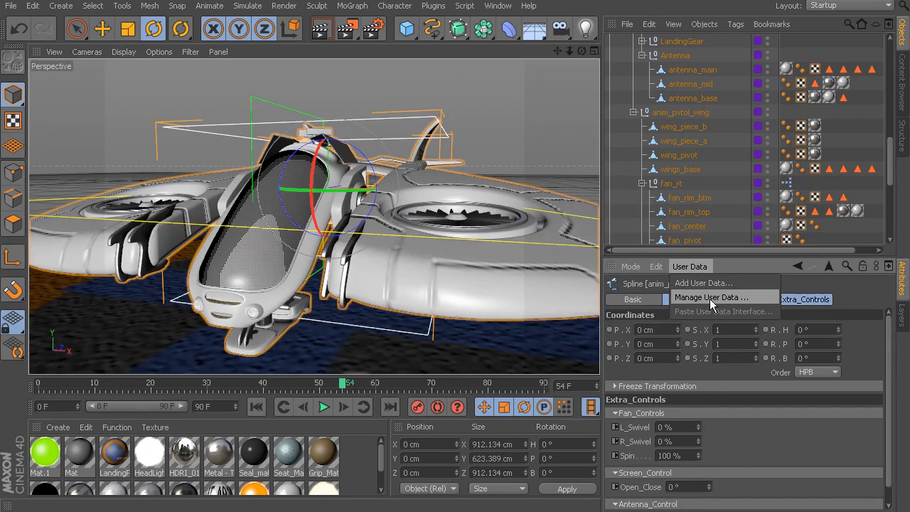
{"action": "left_click", "coordinate": [710, 297]}
{"action": "left_click_drag", "start_coordinate": [553, 94], "coordinate": [353, 76]}
{"action": "left_click", "coordinate": [240, 123]}
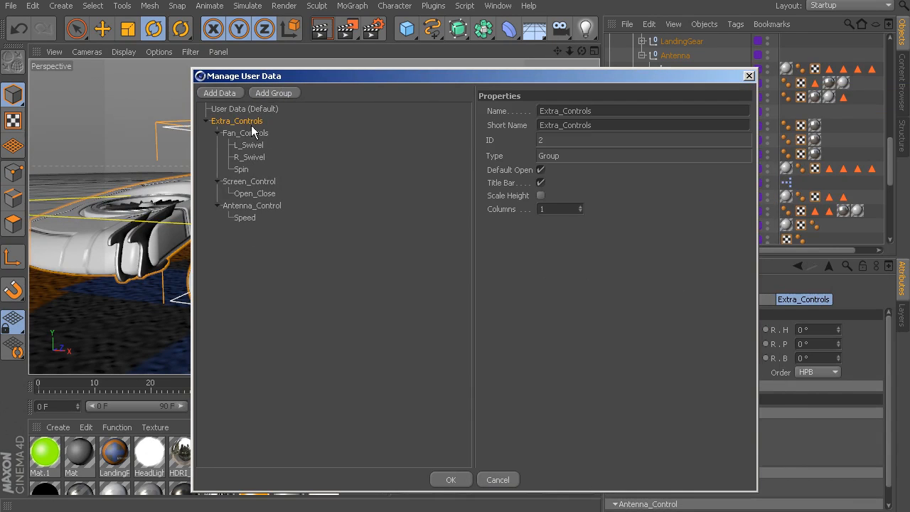
{"action": "left_click", "coordinate": [274, 94]}
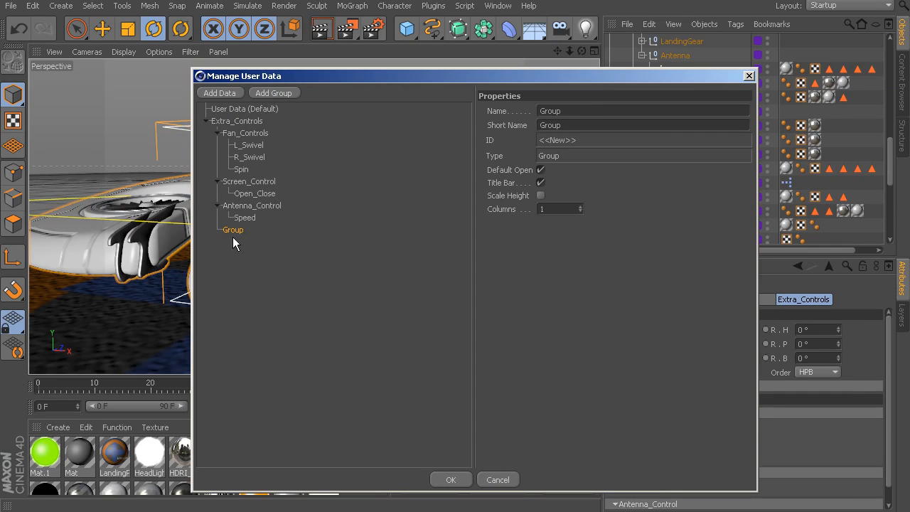
{"action": "double_click", "coordinate": [582, 111]}
{"action": "type", "text": "LandingGear_Control"}
{"action": "left_click", "coordinate": [236, 233]}
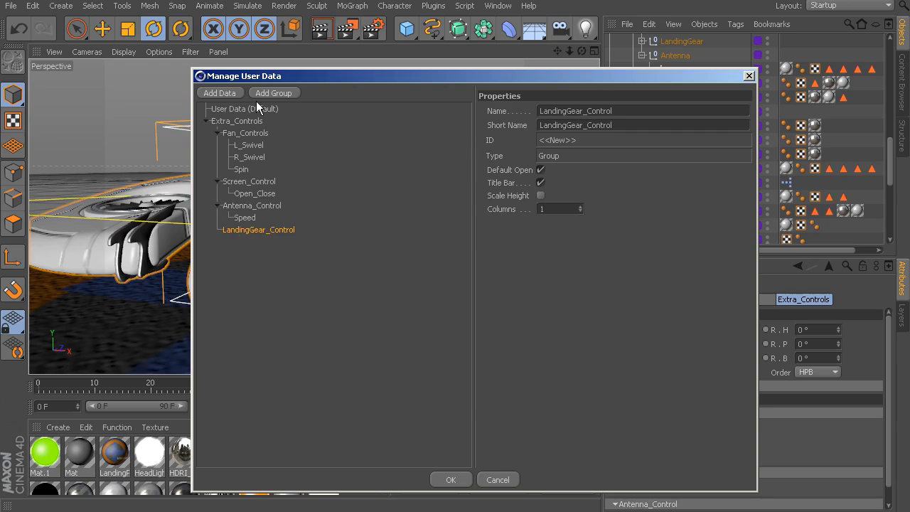
- Add a user data entry named Expand_Collapse inside the LandingGear_Control group and accept the user data changes
{"action": "left_click", "coordinate": [222, 94]}
{"action": "left_click", "coordinate": [218, 230]}
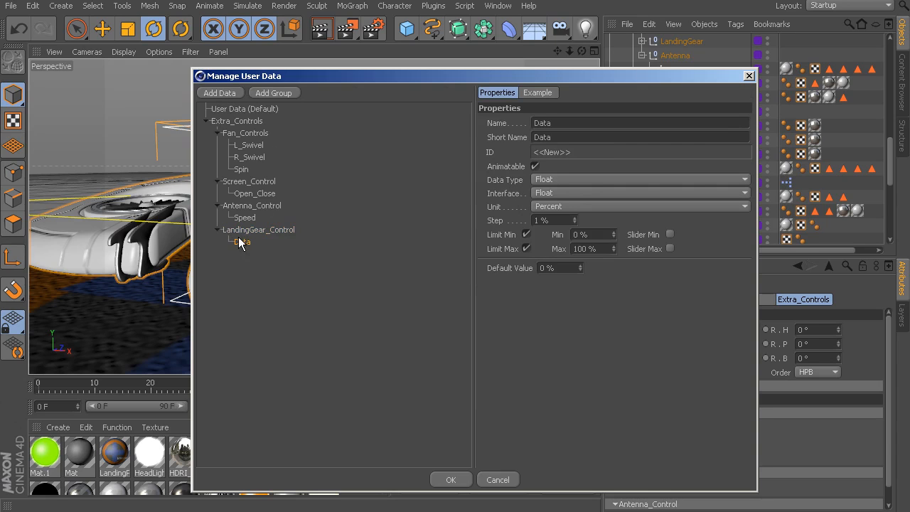
{"action": "double_click", "coordinate": [561, 126]}
{"action": "type", "text": "Expand_Collapse"}
{"action": "left_click_drag", "start_coordinate": [499, 79], "coordinate": [560, 61]}
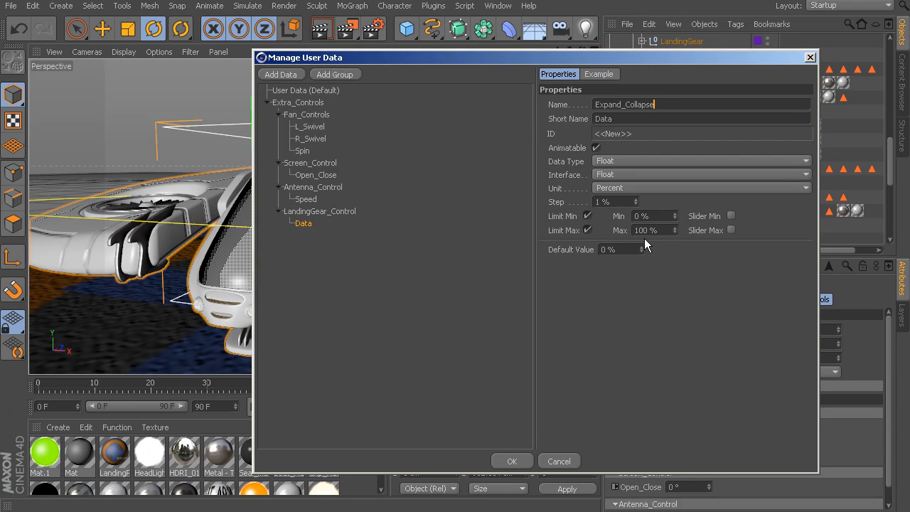
{"action": "left_click", "coordinate": [512, 461]}
- Freeze all coordinates of the LandingGear null
{"action": "left_click_drag", "start_coordinate": [581, 51], "coordinate": [587, 78]}
{"action": "left_click", "coordinate": [693, 41]}
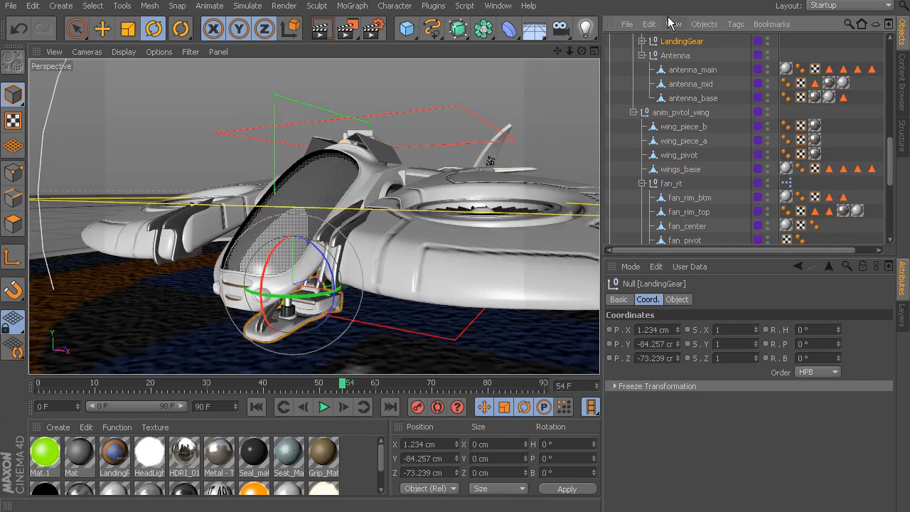
{"action": "left_click", "coordinate": [673, 24]}
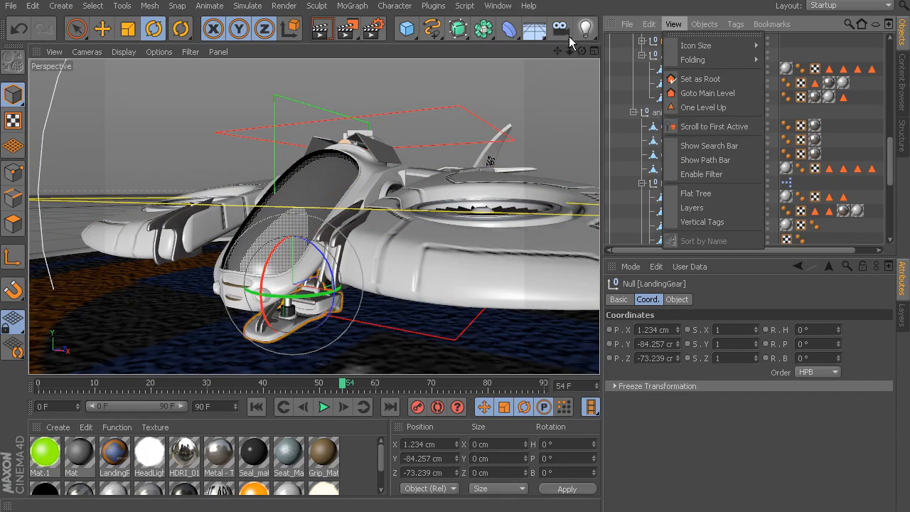
{"action": "left_click", "coordinate": [709, 127]}
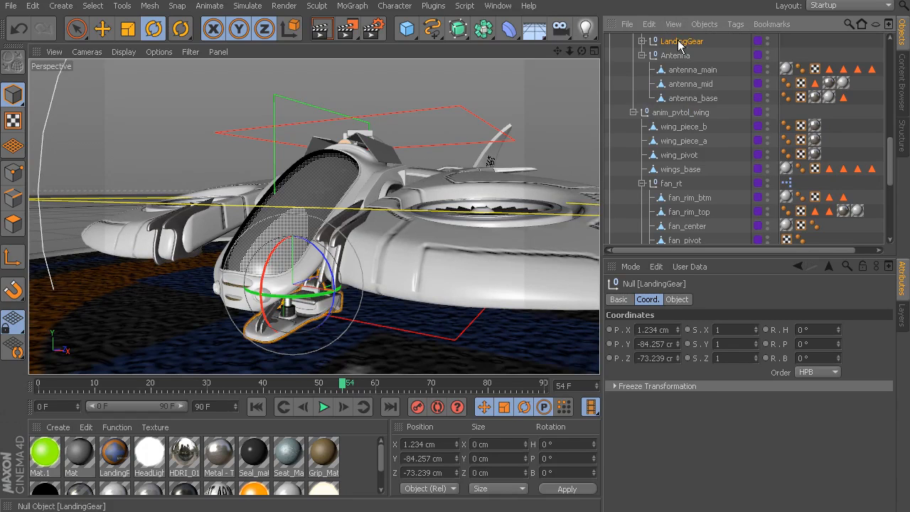
{"action": "left_click", "coordinate": [624, 386]}
{"action": "left_click", "coordinate": [642, 400]}
{"action": "left_click", "coordinate": [615, 385]}
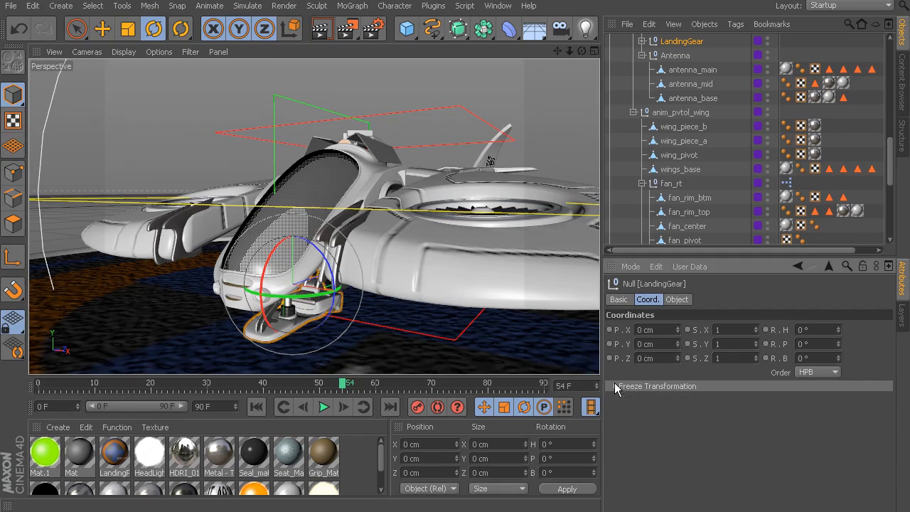
- Create a new null displayed as a Point with an 80 cm radius and XY orientation
{"action": "mouse_move", "coordinate": [288, 227]}
{"action": "left_mouse_down"}
{"action": "mouse_move", "coordinate": [258, 189]}
{"action": "mouse_move", "coordinate": [260, 146]}
{"action": "mouse_move", "coordinate": [206, 179]}
{"action": "mouse_move", "coordinate": [246, 146]}
{"action": "mouse_move", "coordinate": [286, 164]}
{"action": "mouse_move", "coordinate": [243, 175]}
{"action": "mouse_move", "coordinate": [284, 252]}
{"action": "left_mouse_up"}
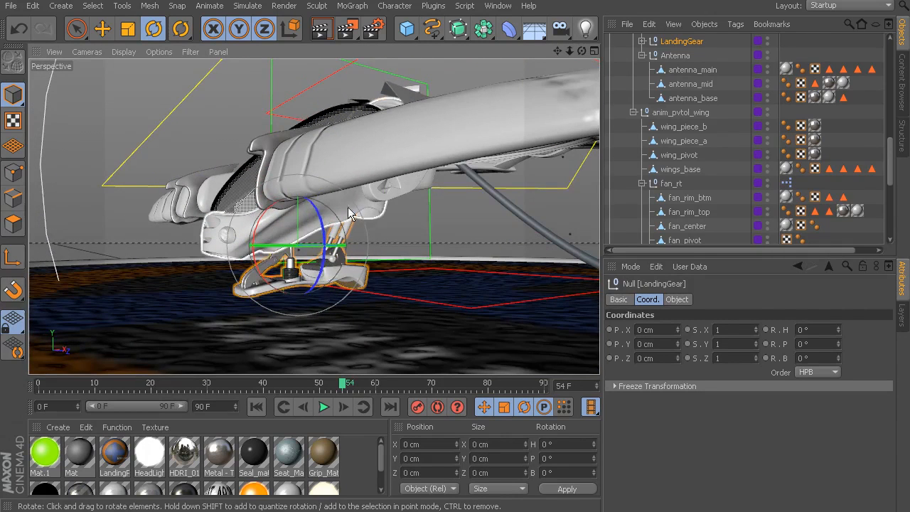
{"action": "left_click", "coordinate": [215, 127]}
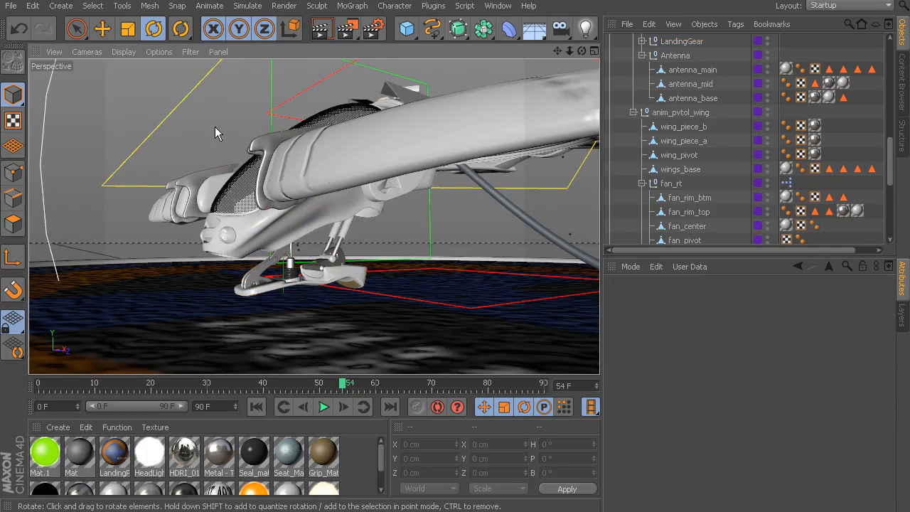
{"action": "left_click_drag", "start_coordinate": [406, 28], "coordinate": [447, 54]}
{"action": "left_click", "coordinate": [676, 299]}
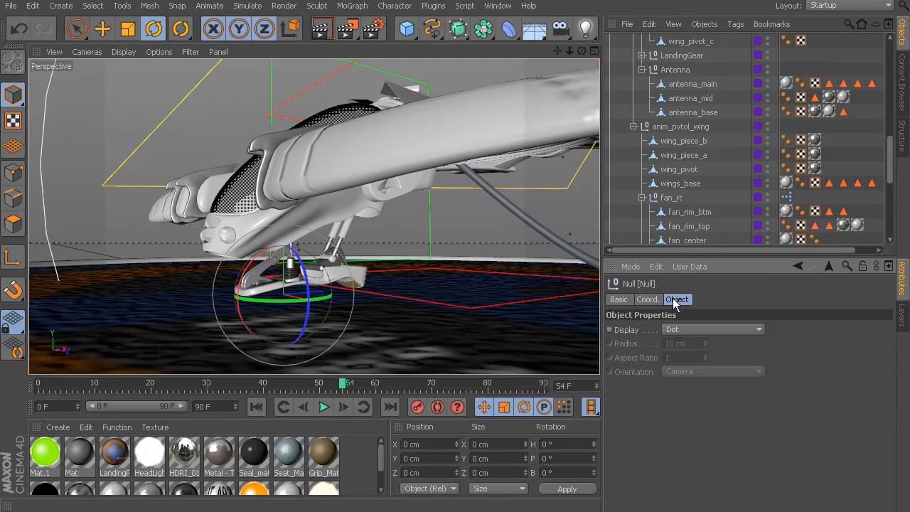
{"action": "left_click", "coordinate": [693, 331]}
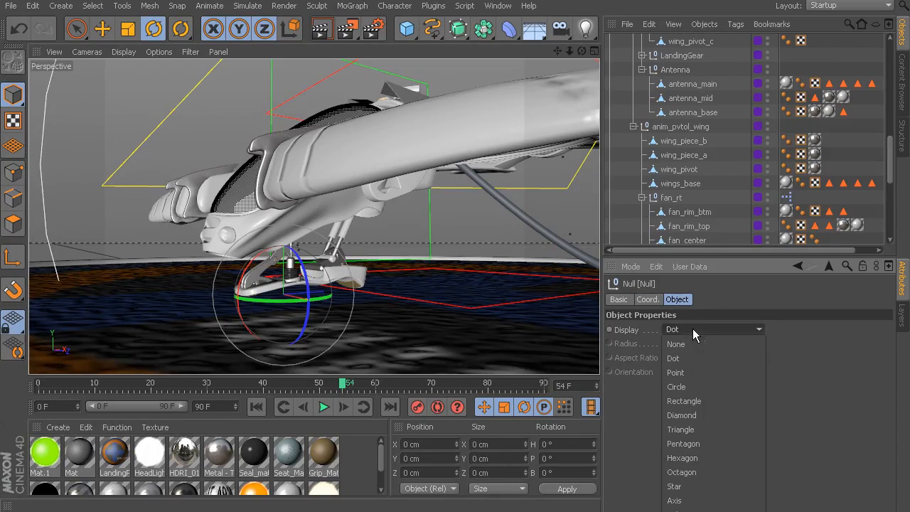
{"action": "left_click", "coordinate": [696, 375]}
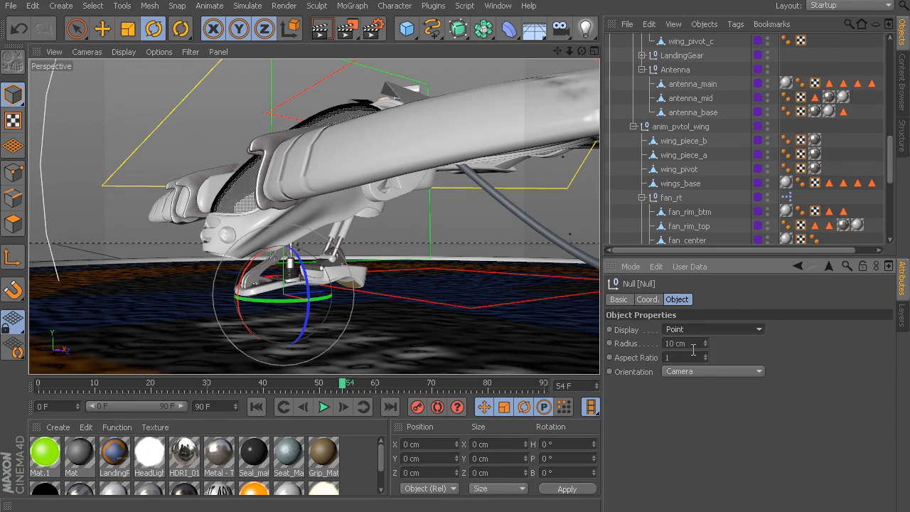
{"action": "left_click", "coordinate": [692, 347]}
{"action": "type", "text": "80"}
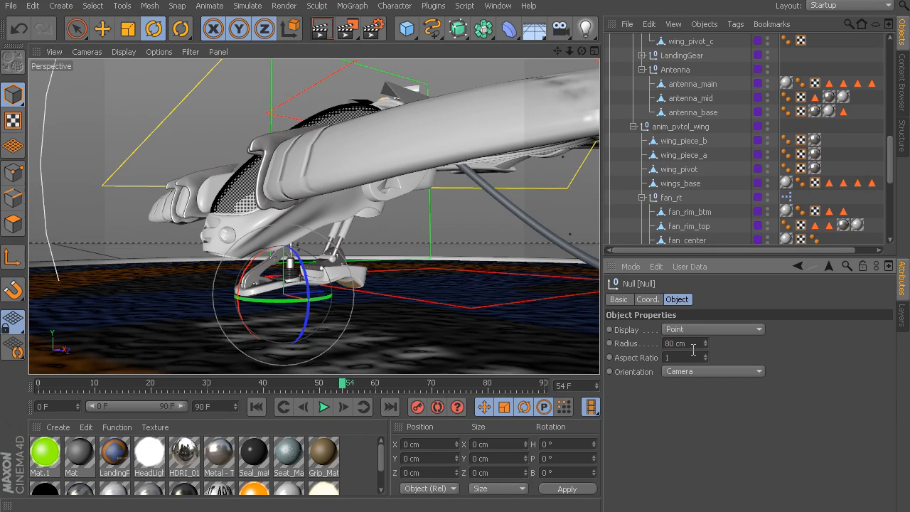
{"action": "left_click", "coordinate": [679, 372]}
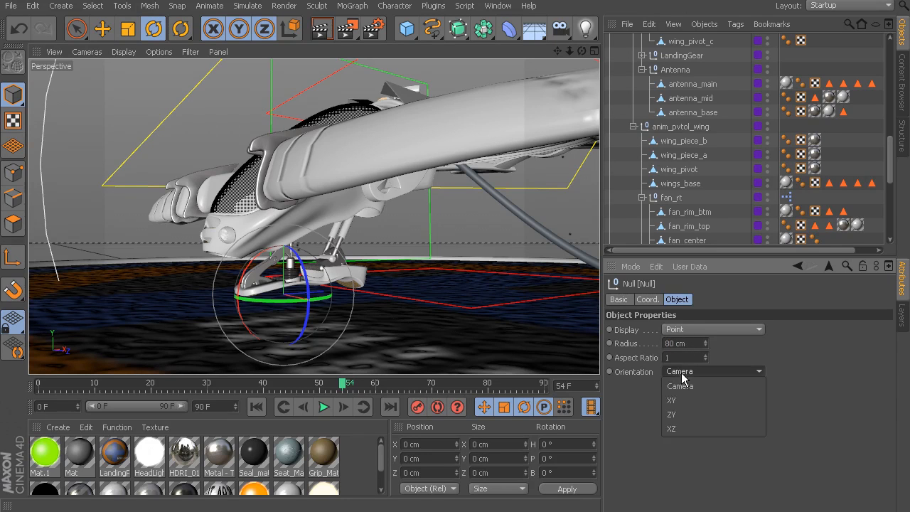
{"action": "left_click", "coordinate": [688, 401]}
- Move the new null in front of the aircraft's nose, to about Y 284 cm and Z -508 cm, and name it nDrv_landingGear_open01
{"action": "left_click_drag", "start_coordinate": [384, 272], "coordinate": [238, 250], "text": "alt"}
{"action": "key", "text": "e"}
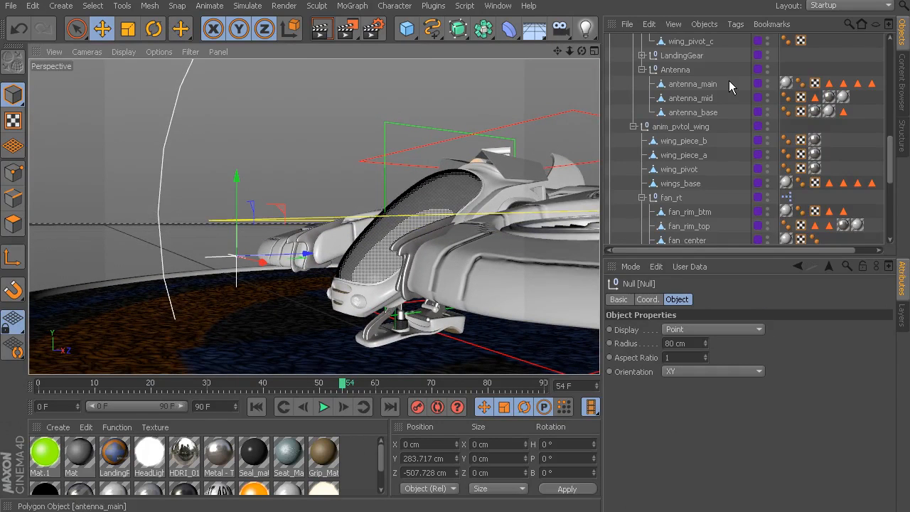
{"action": "scroll", "coordinate": [730, 77], "scroll_direction": "up", "scroll_amount": 10}
{"action": "double_click", "coordinate": [635, 41]}
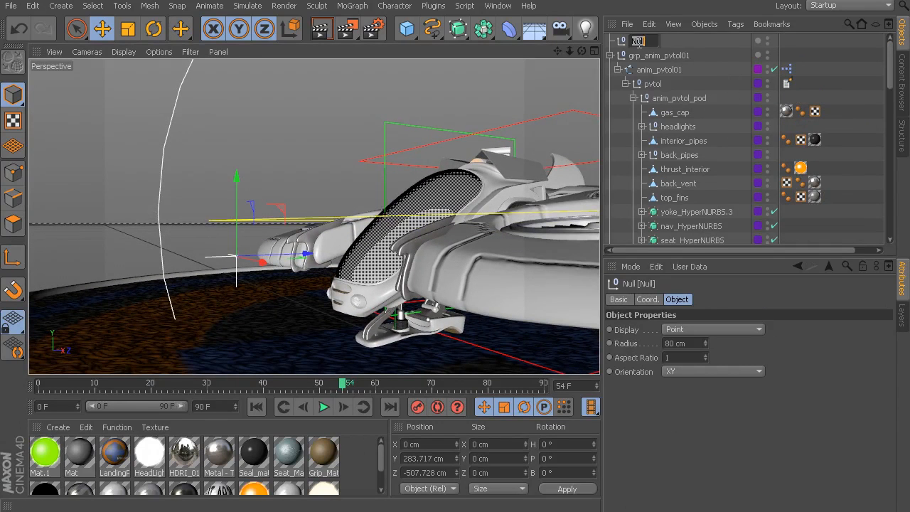
{"action": "type", "text": "nDrv"}
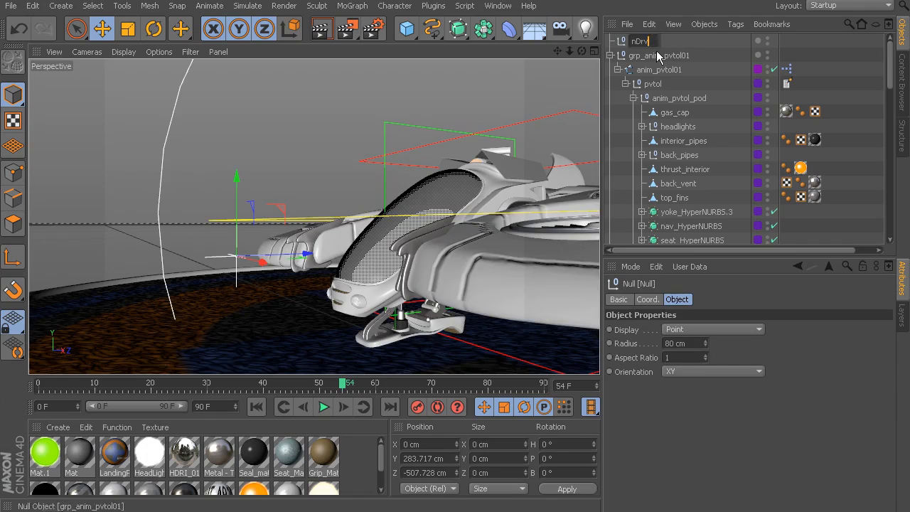
{"action": "type", "text": "_"}
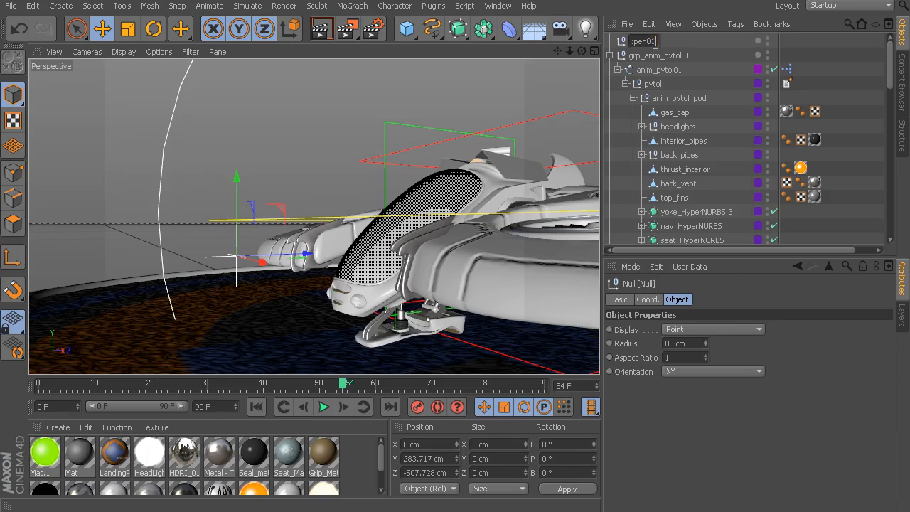
{"action": "key", "text": "Return"}
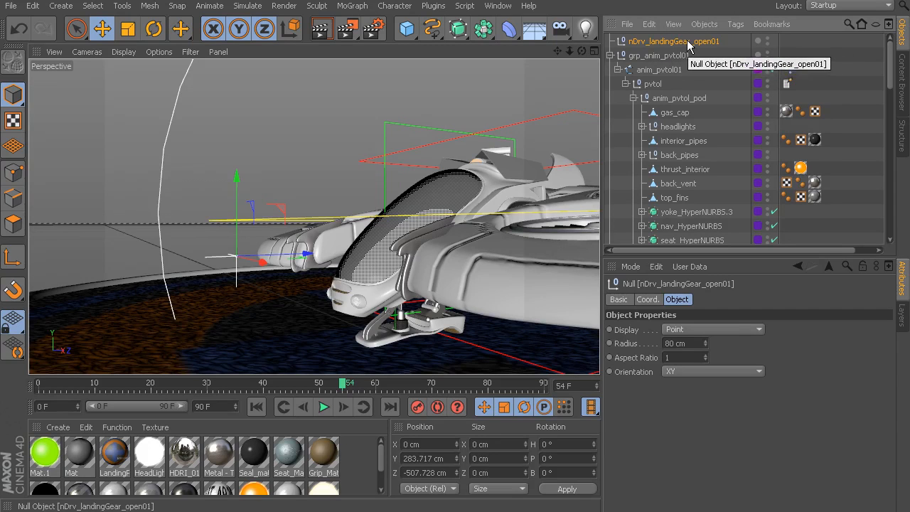
- Duplicate the nDrv_landingGear_open01 null and name the copy nDrv_landingGear_close01
{"action": "key", "text": "ctrl+c"}
{"action": "key", "text": "ctrl+v"}
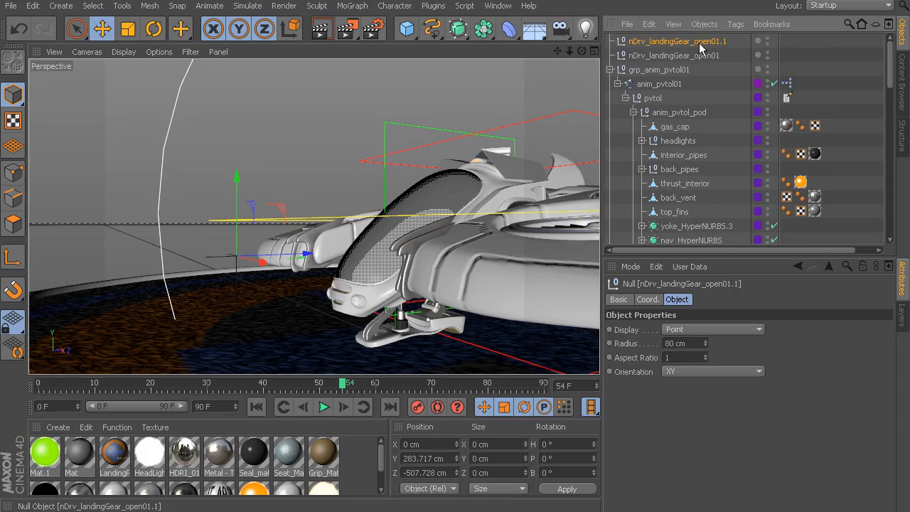
{"action": "double_click", "coordinate": [697, 41]}
{"action": "left_click_drag", "start_coordinate": [697, 41], "coordinate": [737, 41]}
{"action": "type", "text": "clos"}
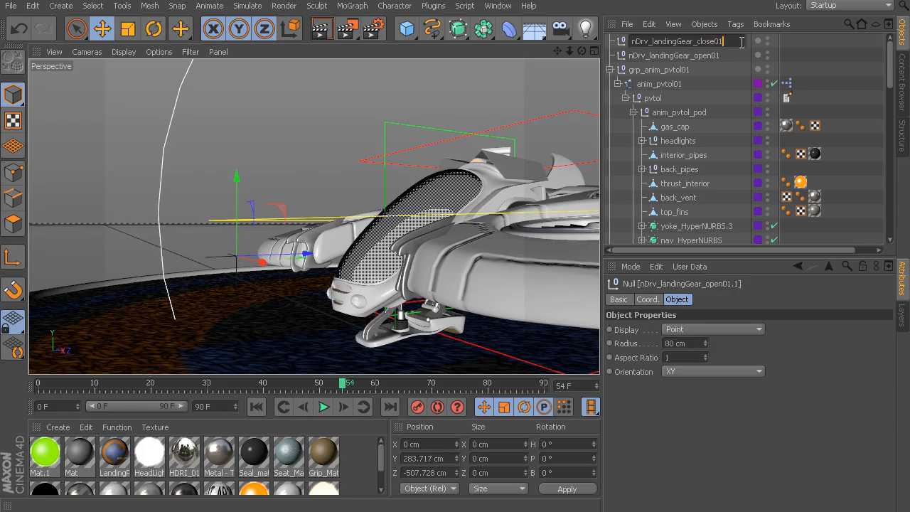
{"action": "type", "text": "e01"}
{"action": "key", "text": "Return"}
- Parent both nDrv_landingGear nulls under the anim_pvtol_pod null
{"action": "left_click", "coordinate": [696, 55]}
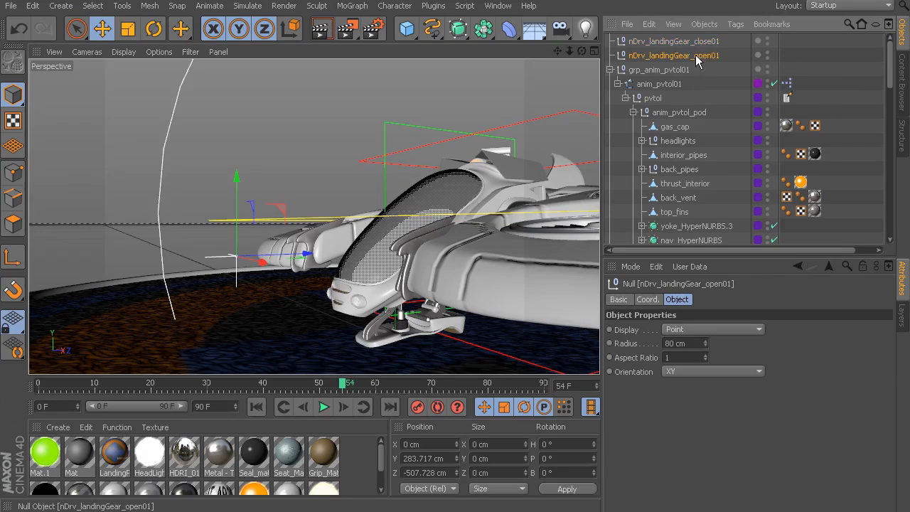
{"action": "left_click", "coordinate": [674, 42], "text": "ctrl"}
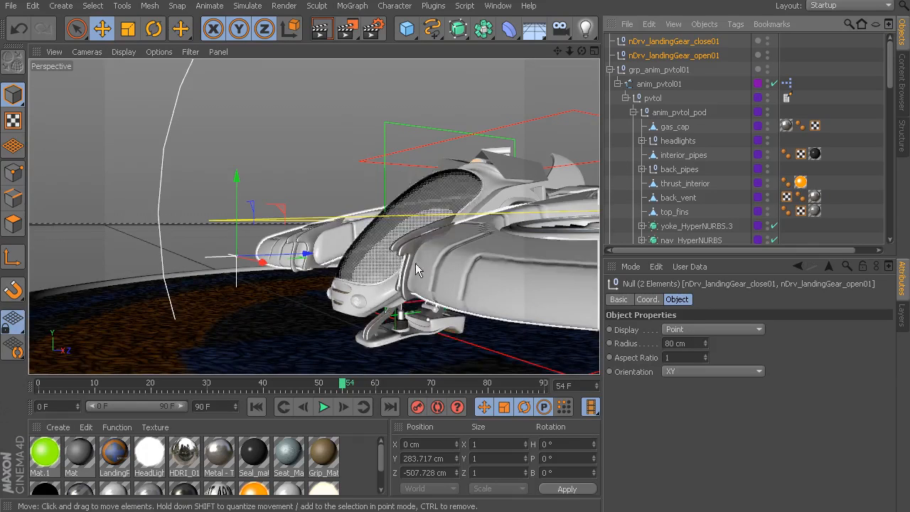
{"action": "left_click_drag", "start_coordinate": [681, 47], "coordinate": [691, 117]}
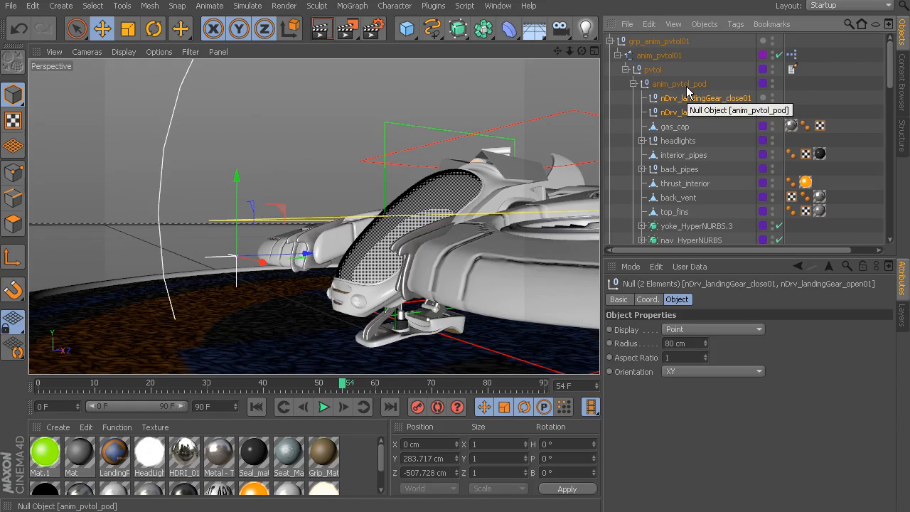
- Add a PSR constraint that ties the nDrv_landingGear_open01 null to the LandingGear null
{"action": "left_click_drag", "start_coordinate": [406, 204], "coordinate": [351, 226], "text": "alt"}
{"action": "middle_click_drag", "start_coordinate": [349, 220], "coordinate": [314, 201], "text": "alt"}
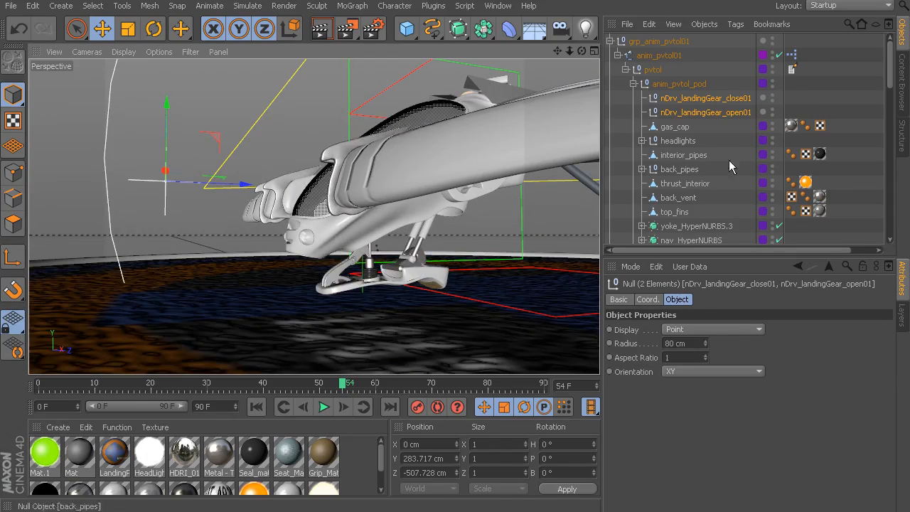
{"action": "left_click", "coordinate": [714, 100]}
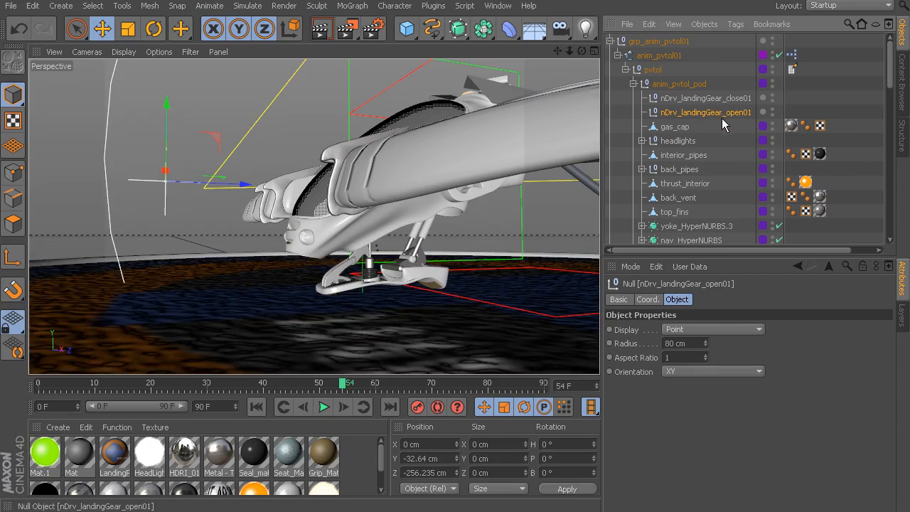
{"action": "scroll", "coordinate": [721, 126], "scroll_direction": "down", "scroll_amount": 6}
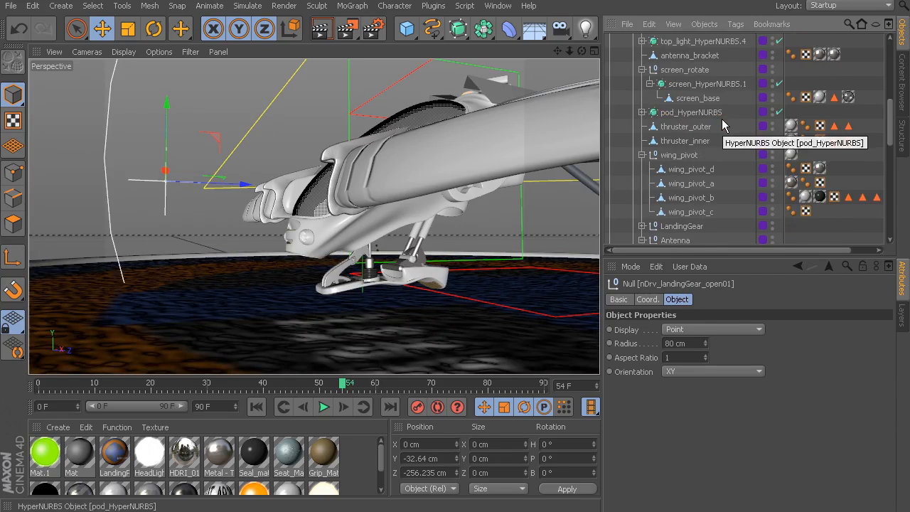
{"action": "scroll", "coordinate": [722, 126], "scroll_direction": "down", "scroll_amount": 2}
{"action": "left_click", "coordinate": [698, 141], "text": "ctrl"}
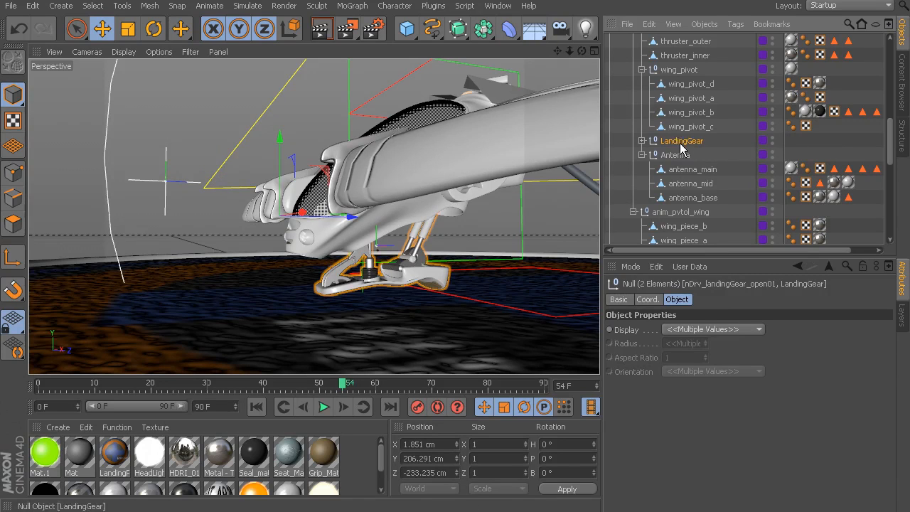
{"action": "left_click", "coordinate": [394, 6]}
{"action": "mouse_move", "coordinate": [421, 70]}
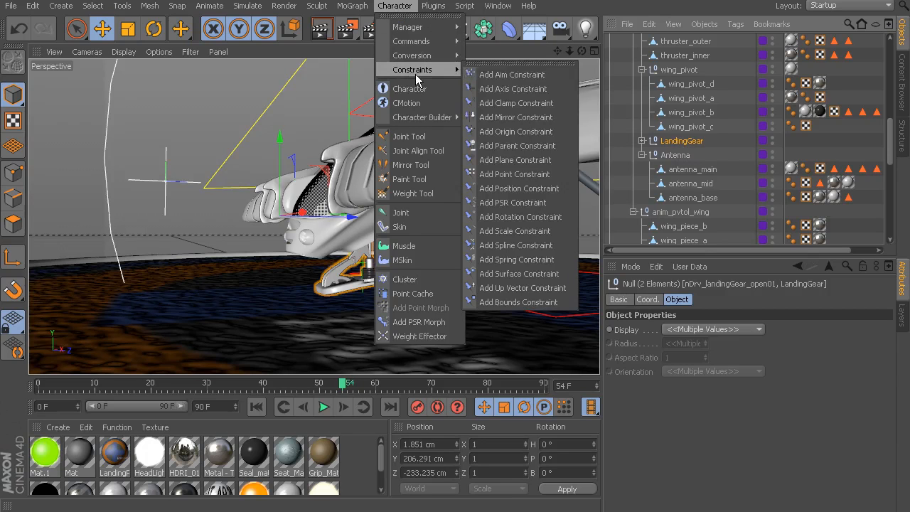
{"action": "left_click", "coordinate": [524, 204]}
{"action": "left_click_drag", "start_coordinate": [374, 242], "coordinate": [331, 237], "text": "alt"}
{"action": "right_click_drag", "start_coordinate": [331, 237], "coordinate": [396, 262], "text": "alt"}
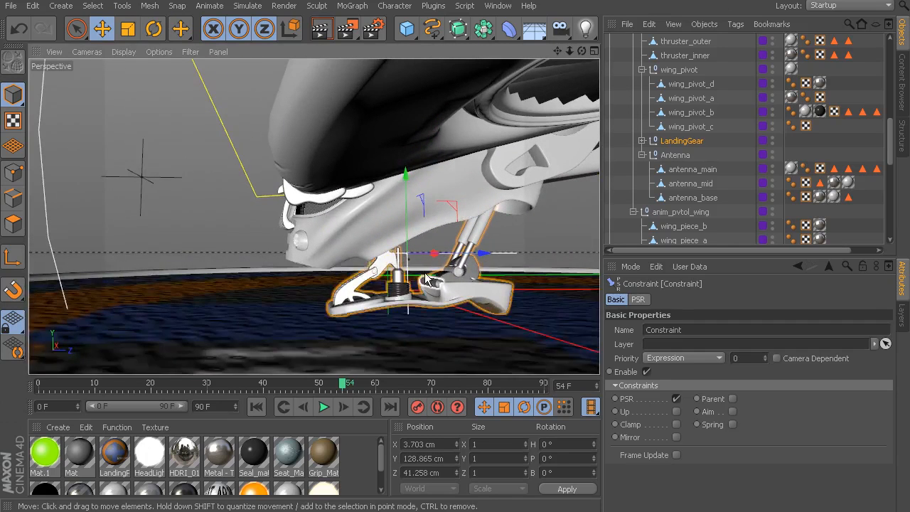
- Open a second object list window over the viewport and reveal the nDrv_landingGear_open01 null in its hierarchy
{"action": "middle_click_drag", "start_coordinate": [414, 261], "coordinate": [382, 249], "text": "alt"}
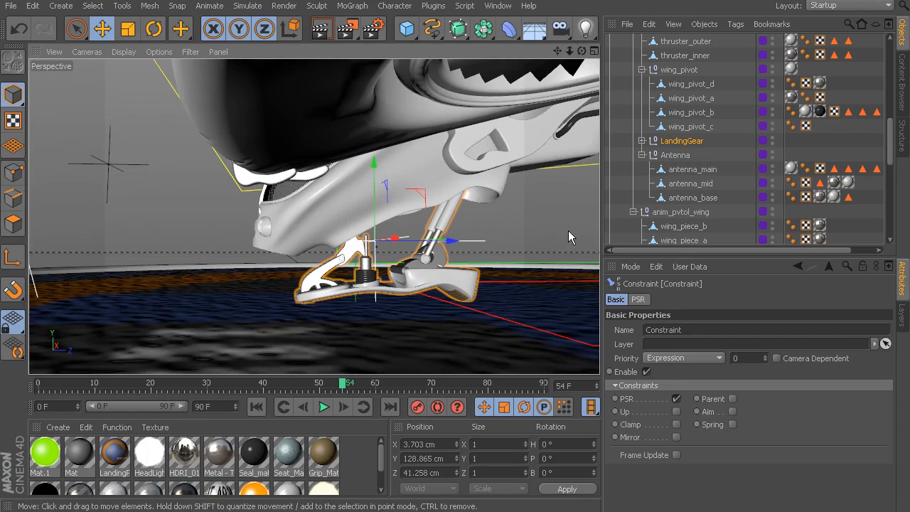
{"action": "left_click", "coordinate": [889, 26]}
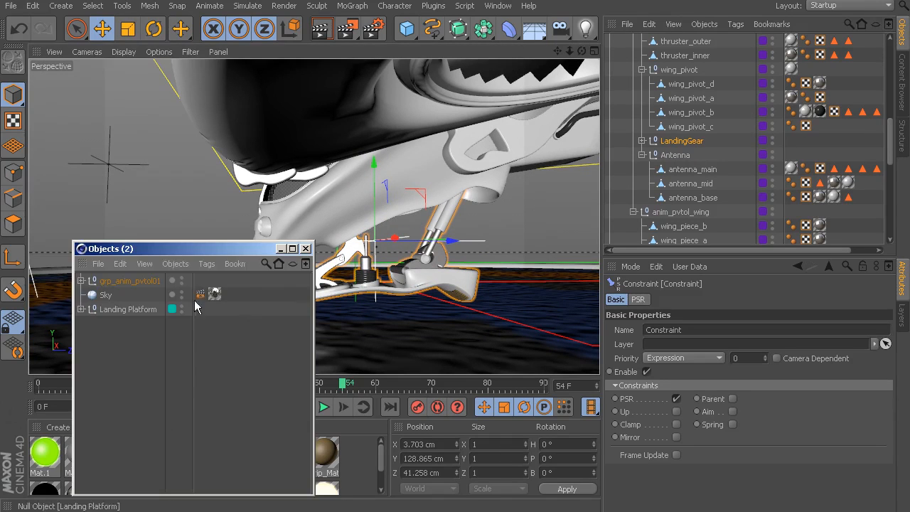
{"action": "left_click_drag", "start_coordinate": [194, 253], "coordinate": [173, 80]}
{"action": "left_click_drag", "start_coordinate": [298, 320], "coordinate": [311, 391]}
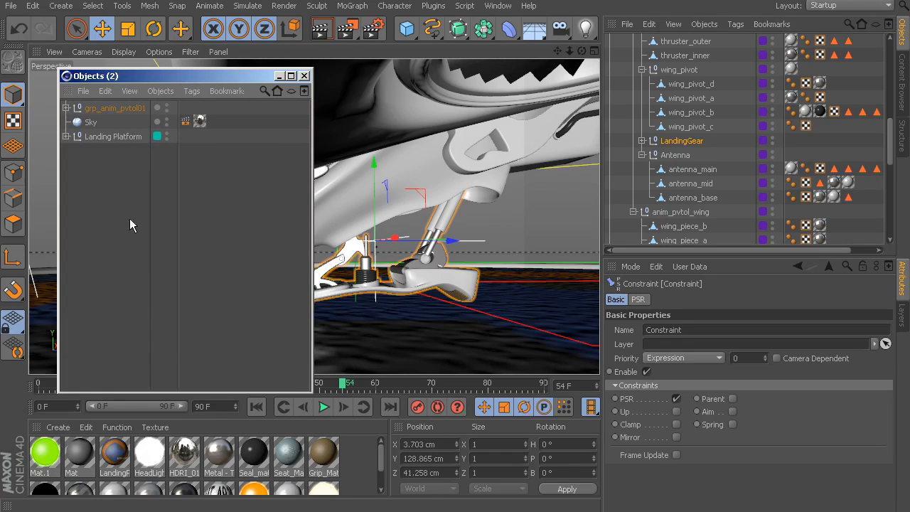
{"action": "left_click", "coordinate": [65, 137]}
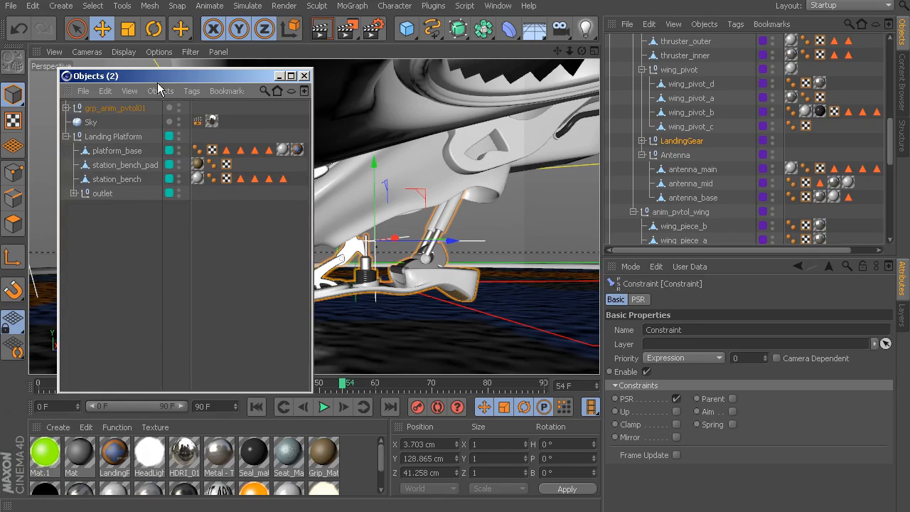
{"action": "left_click", "coordinate": [129, 91]}
{"action": "left_click", "coordinate": [157, 195]}
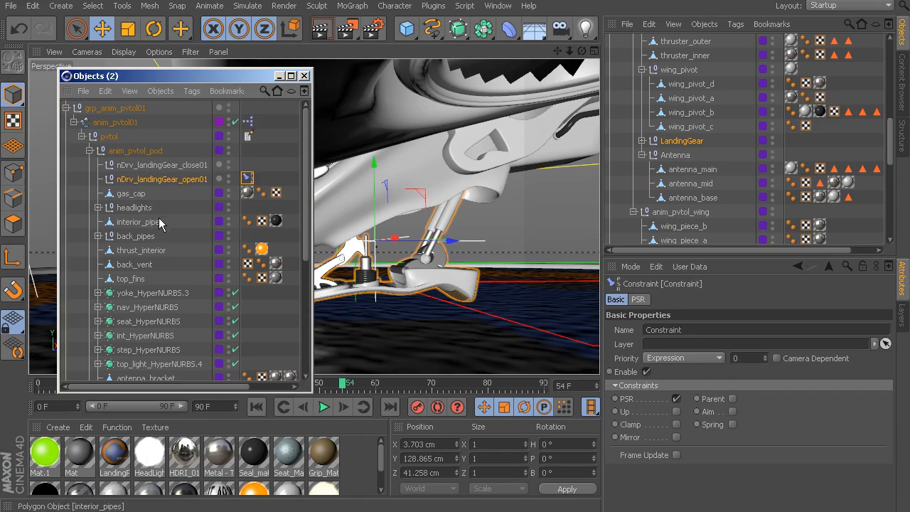
- Delete the constraint tag from the nDrv_landingGear_open01 null
{"action": "left_click", "coordinate": [165, 180]}
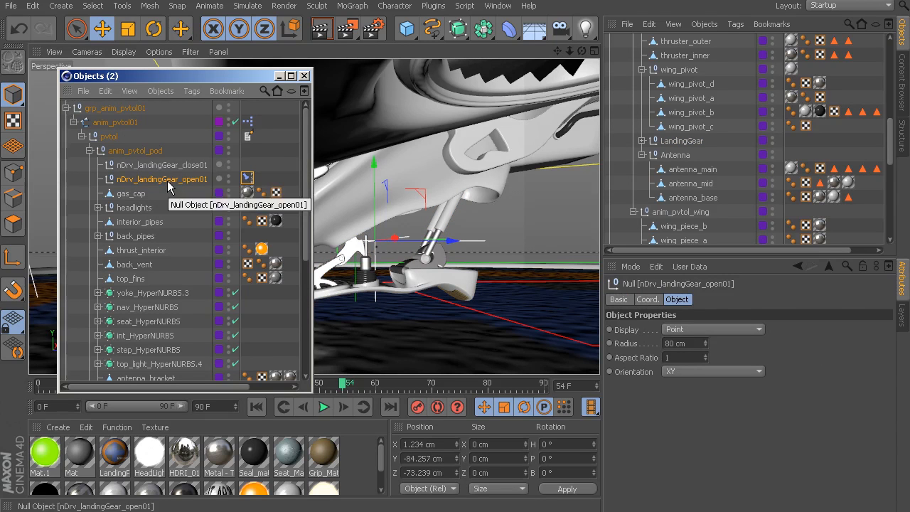
{"action": "left_click", "coordinate": [247, 178]}
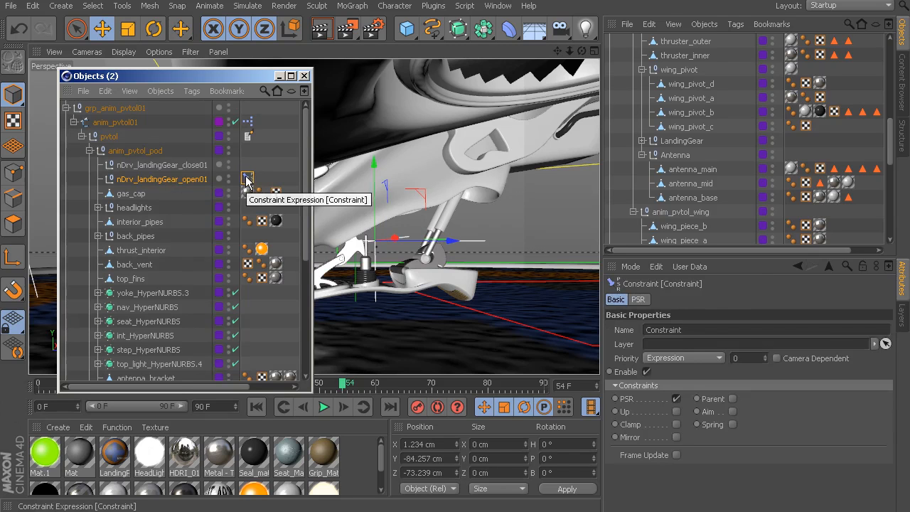
{"action": "key", "text": "Delete"}
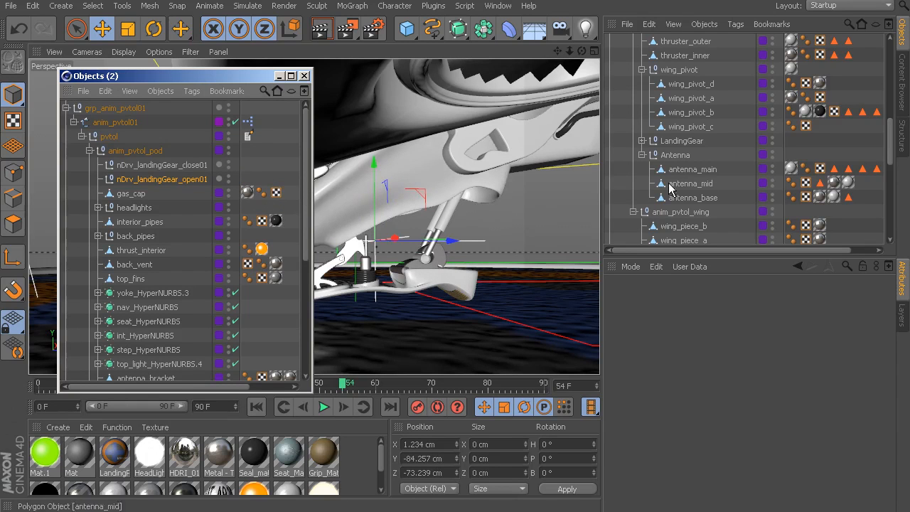
- Set the LandingGear null's position to Y 48.524 cm and Z 13.253 cm to retract the gear into the aircraft's body
{"action": "left_click", "coordinate": [688, 145]}
{"action": "left_click", "coordinate": [648, 299]}
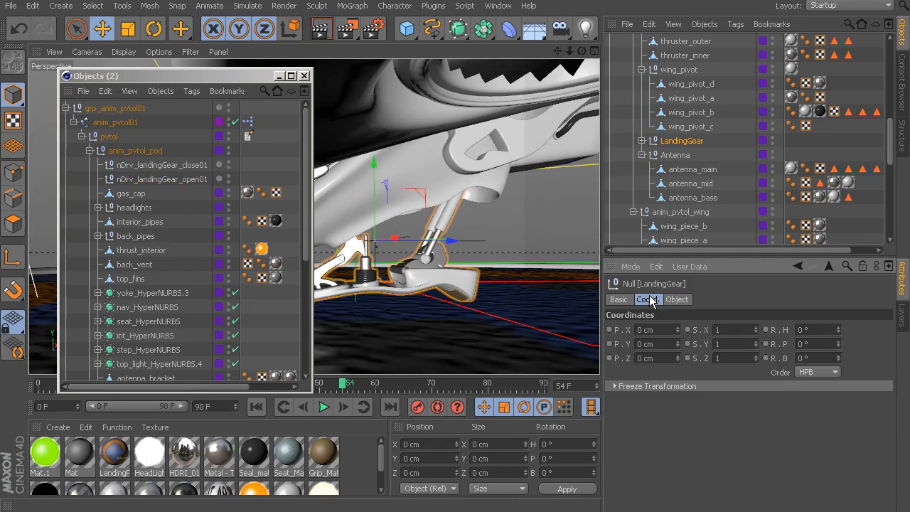
{"action": "left_click_drag", "start_coordinate": [226, 76], "coordinate": [187, 65]}
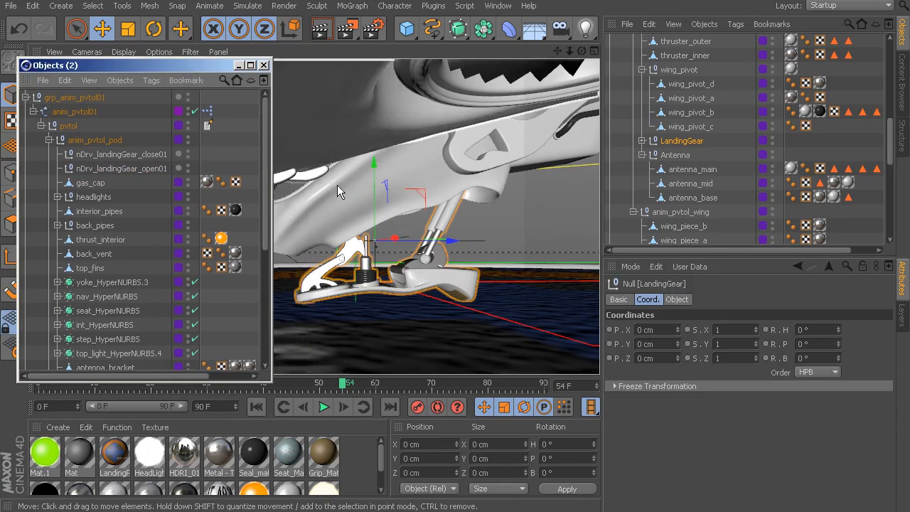
{"action": "middle_click_drag", "start_coordinate": [368, 185], "coordinate": [385, 174], "text": "alt"}
{"action": "left_click_drag", "start_coordinate": [386, 173], "coordinate": [402, 215], "text": "alt"}
{"action": "right_click_drag", "start_coordinate": [402, 216], "coordinate": [408, 209], "text": "alt"}
{"action": "left_click_drag", "start_coordinate": [450, 187], "coordinate": [435, 202], "text": "alt"}
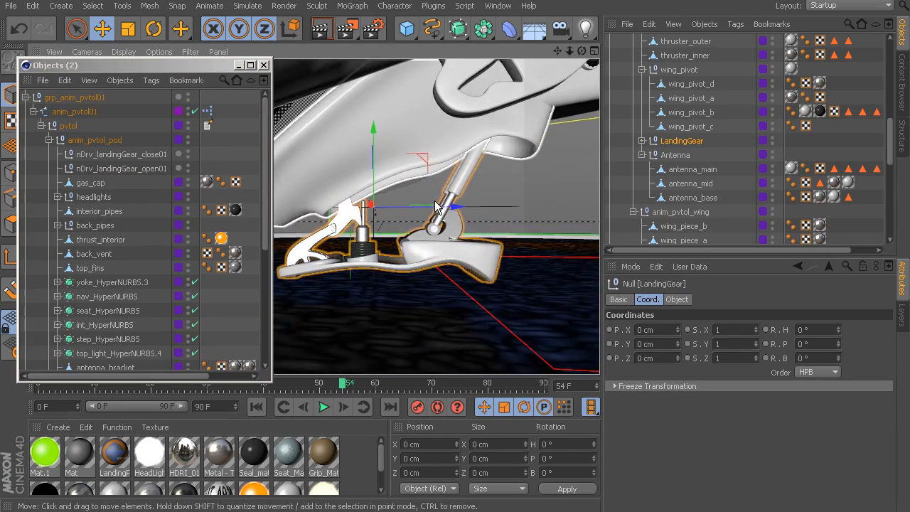
{"action": "middle_click_drag", "start_coordinate": [435, 201], "coordinate": [443, 196], "text": "alt"}
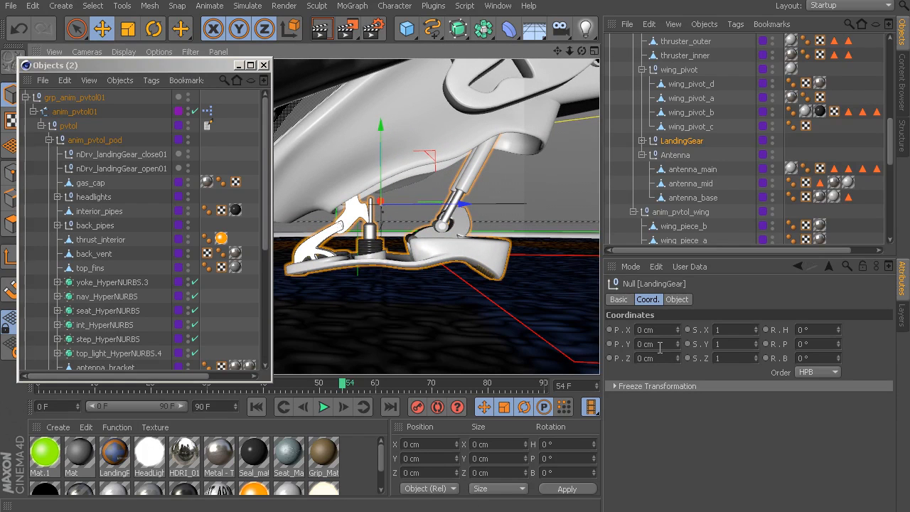
{"action": "left_click", "coordinate": [660, 347]}
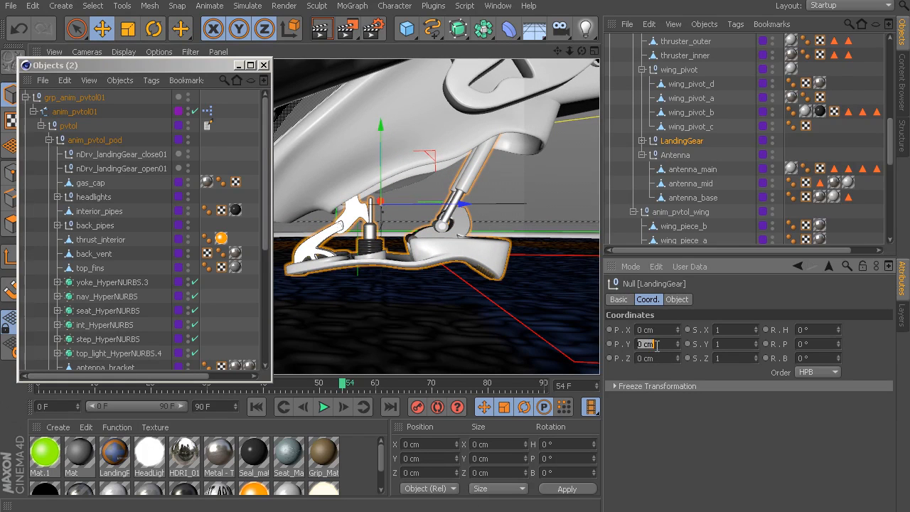
{"action": "type", "text": "48.524"}
{"action": "key", "text": "Return"}
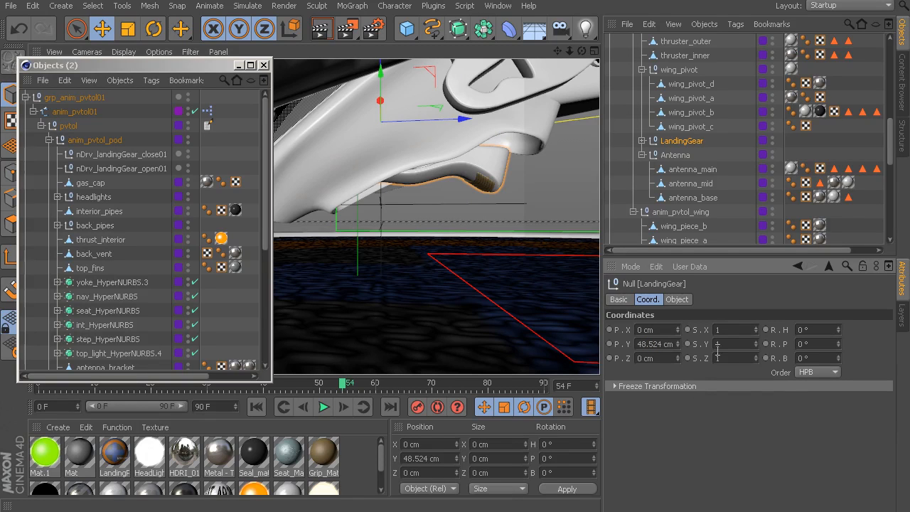
{"action": "double_click", "coordinate": [660, 359]}
{"action": "type", "text": "13.253"}
{"action": "key", "text": "Return"}
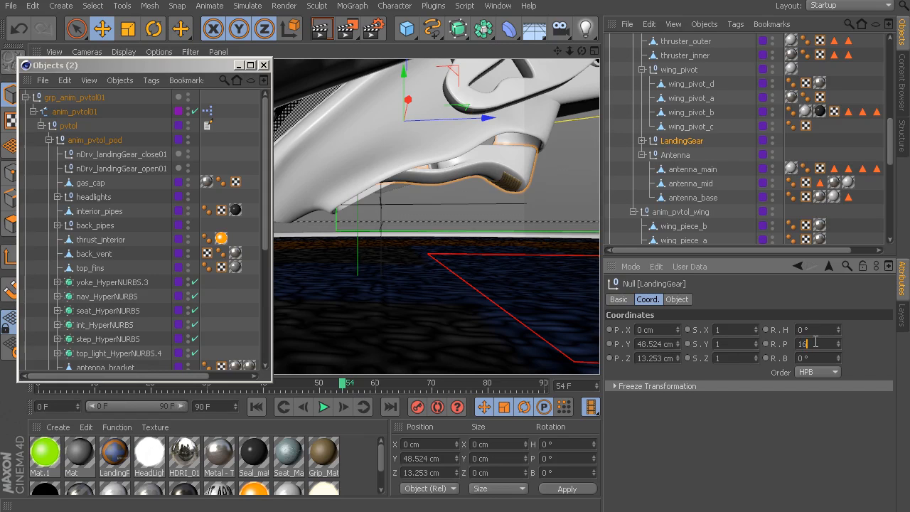
- Set the LandingGear null's pitch rotation to 16.461°
{"action": "left_click", "coordinate": [816, 342]}
{"action": "type", "text": "16.461"}
{"action": "key", "text": "Return"}
{"action": "left_click_drag", "start_coordinate": [419, 171], "coordinate": [469, 185], "text": "alt"}
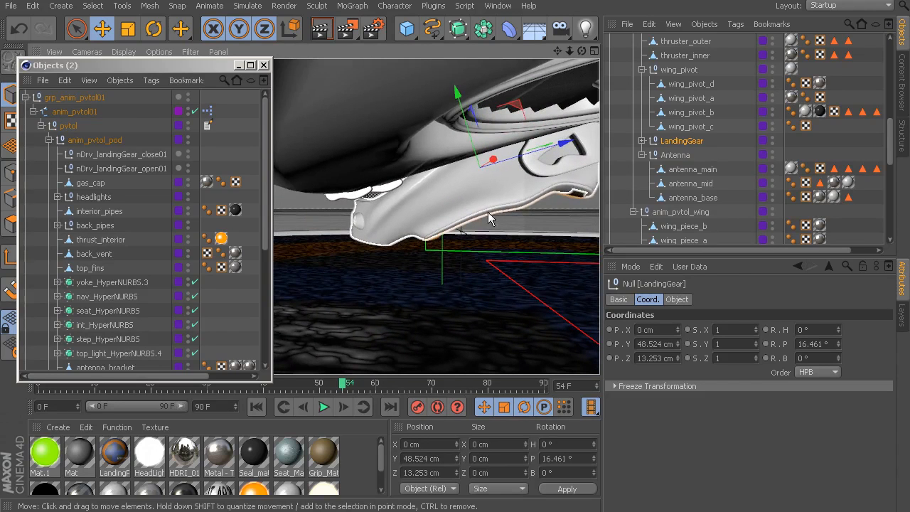
- Match the nDrv_landingGear_close01 null to the retracted LandingGear null with a temporary PSR constraint, and delete that constraint tag
{"action": "left_click", "coordinate": [121, 169]}
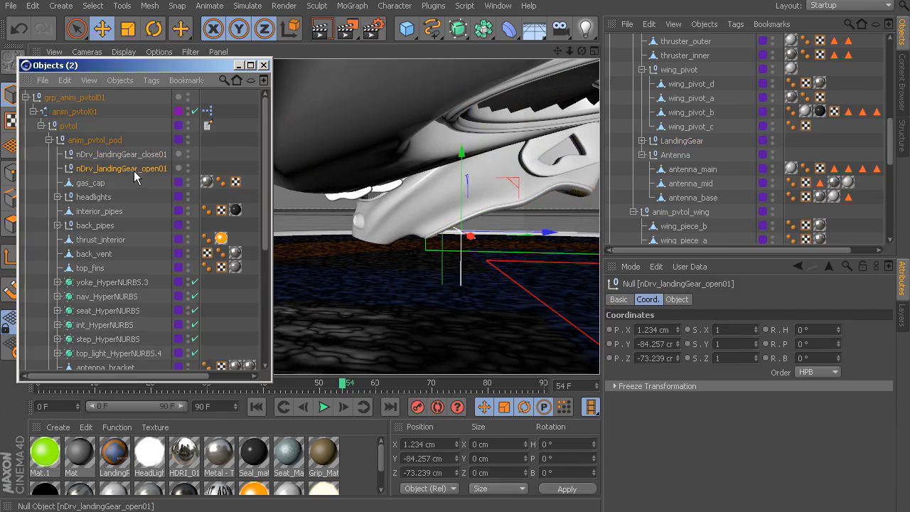
{"action": "left_click", "coordinate": [131, 155]}
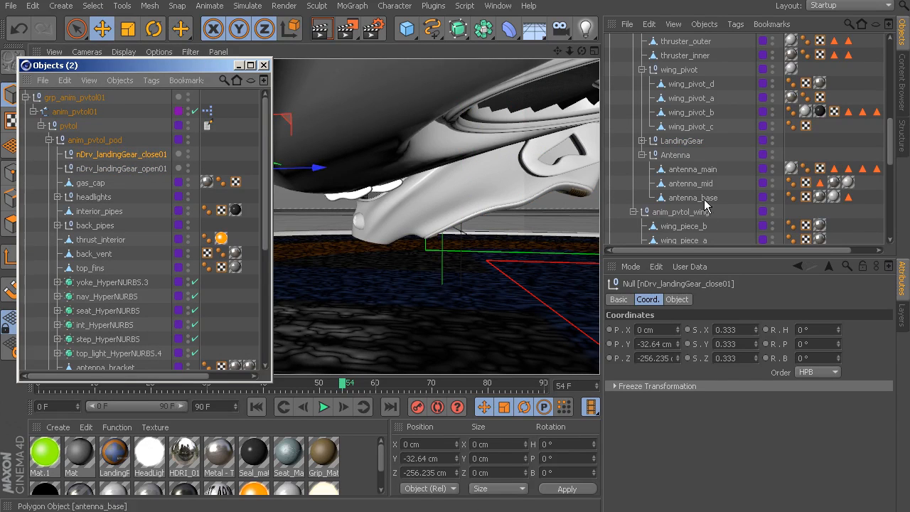
{"action": "left_click", "coordinate": [688, 141], "text": "ctrl"}
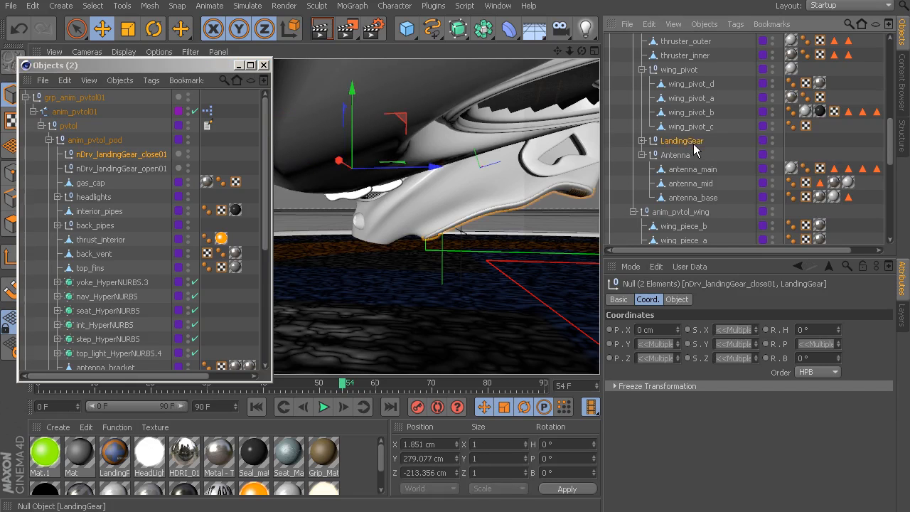
{"action": "left_click", "coordinate": [395, 6]}
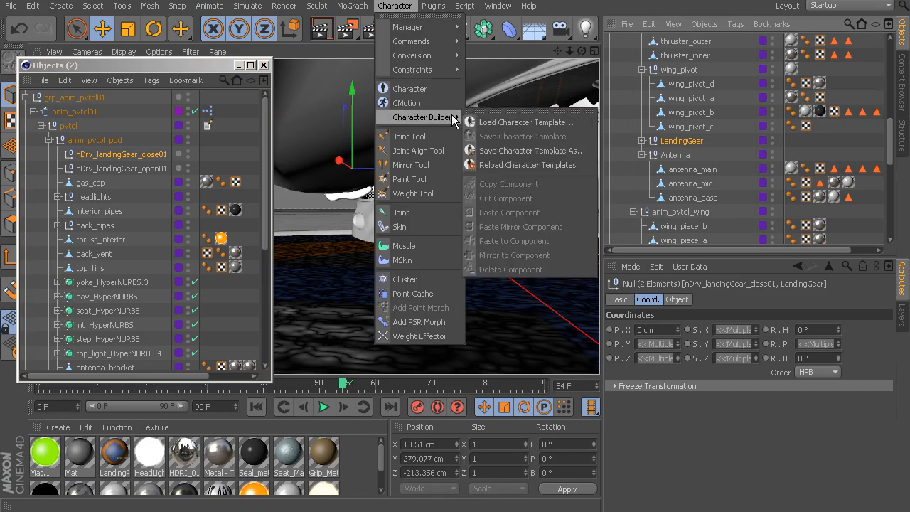
{"action": "mouse_move", "coordinate": [448, 70]}
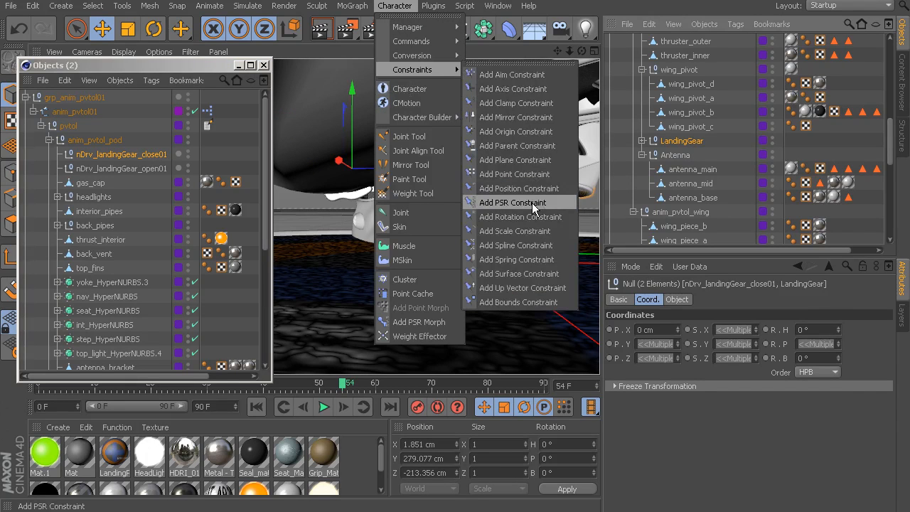
{"action": "left_click", "coordinate": [512, 202]}
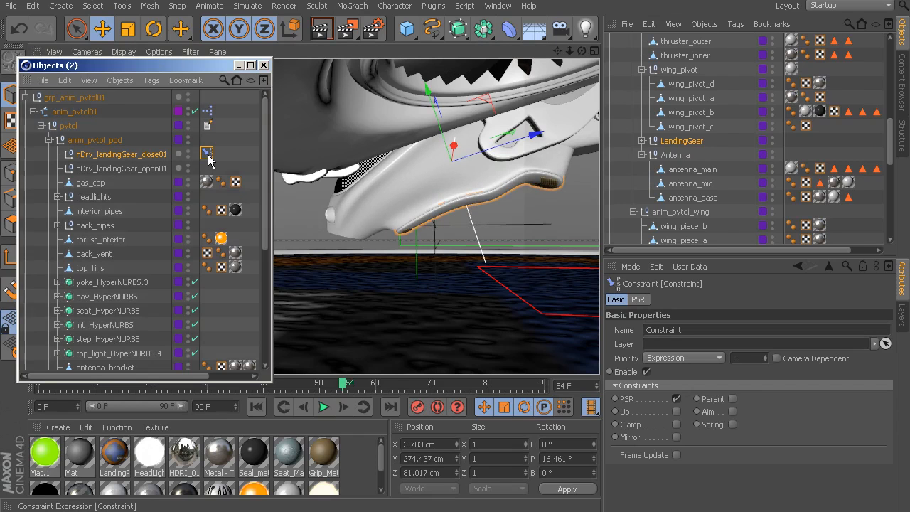
{"action": "key", "text": "Delete"}
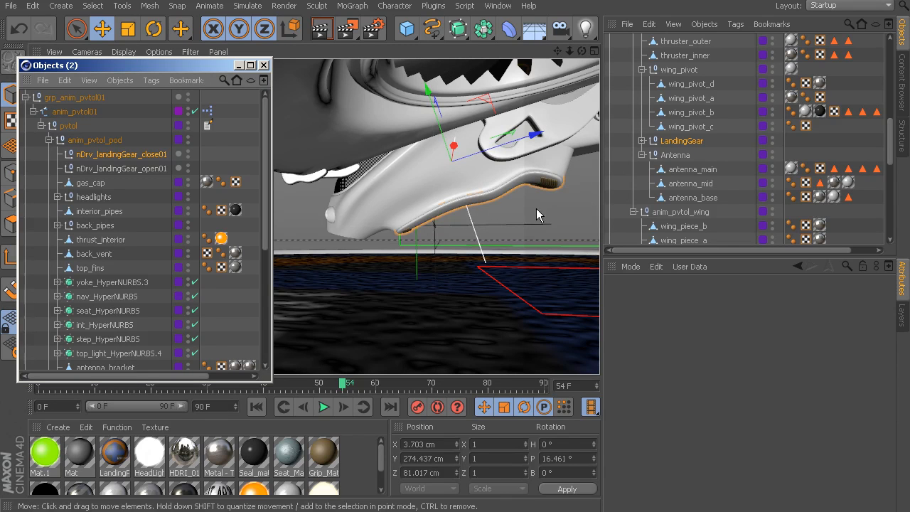
- Add a PSR constraint to the LandingGear null with nDrv_landingGear_open01 as its target
{"action": "left_click", "coordinate": [682, 140]}
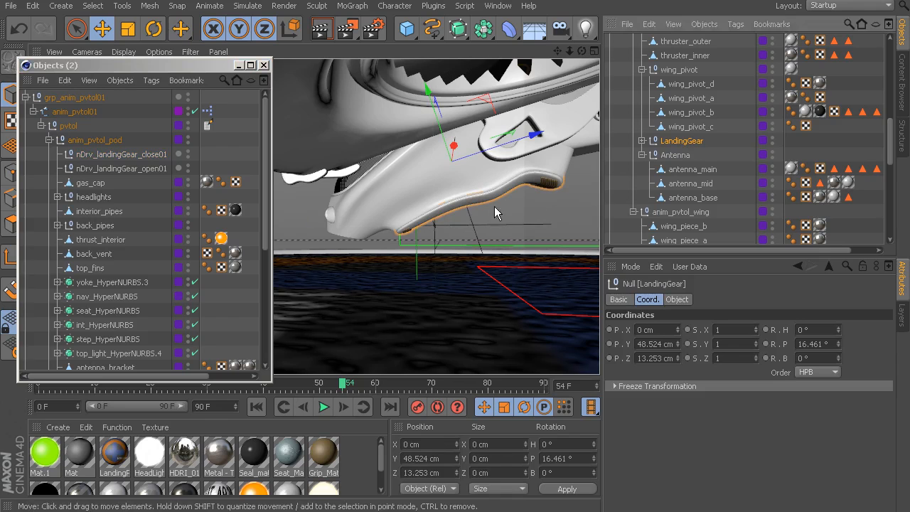
{"action": "scroll", "coordinate": [478, 207], "scroll_direction": "up", "scroll_amount": 2}
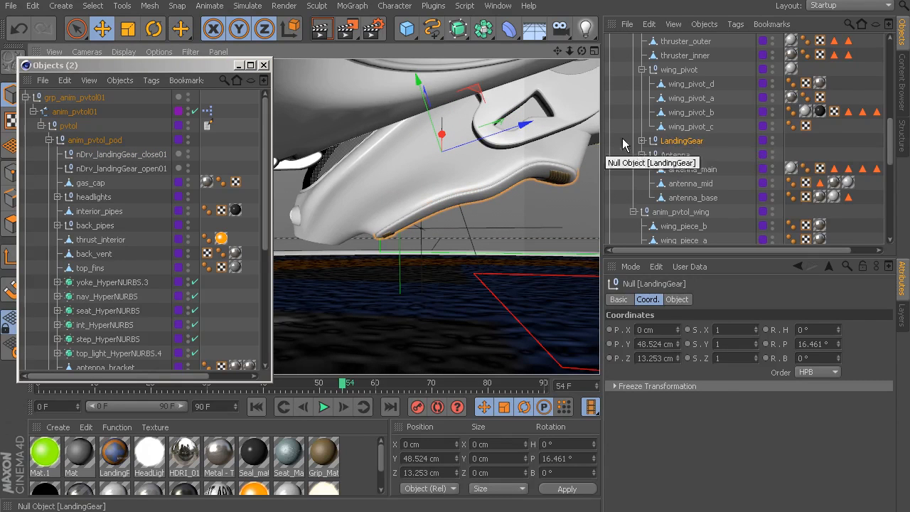
{"action": "left_click", "coordinate": [121, 169], "text": "ctrl"}
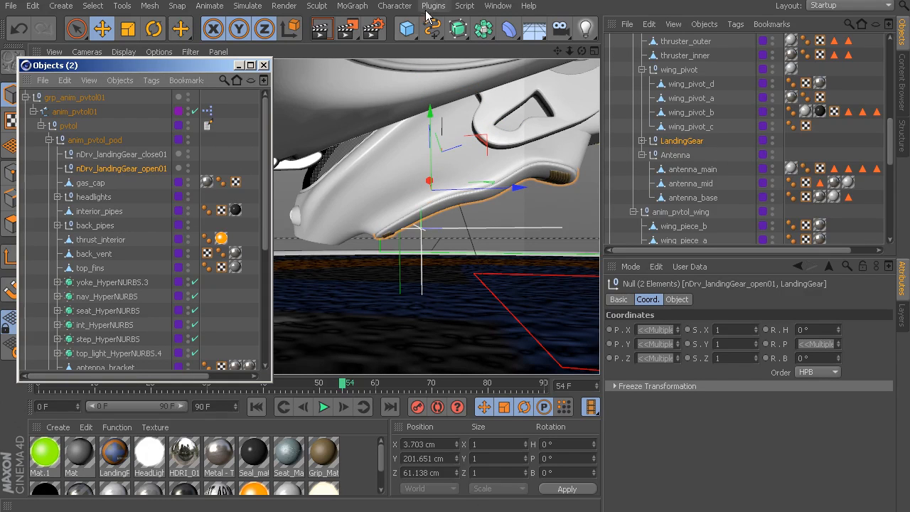
{"action": "left_click", "coordinate": [395, 5]}
{"action": "mouse_move", "coordinate": [415, 70]}
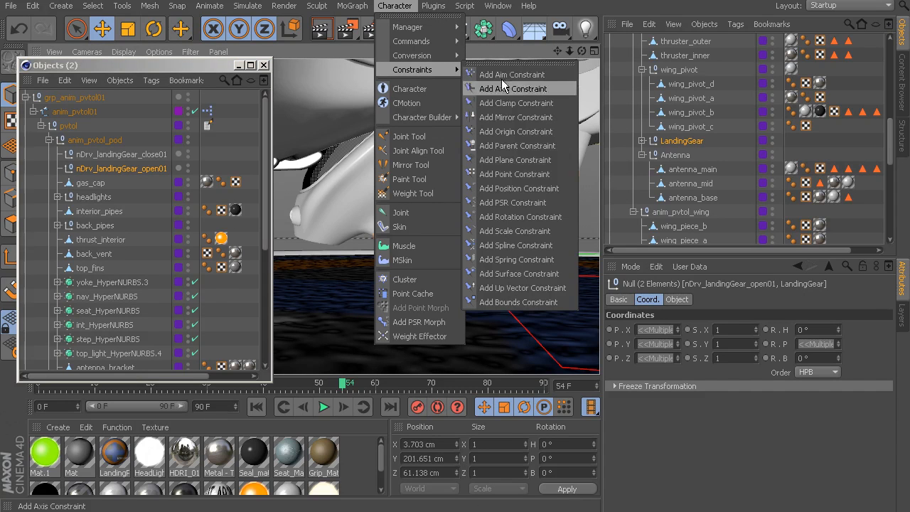
{"action": "left_click", "coordinate": [528, 202]}
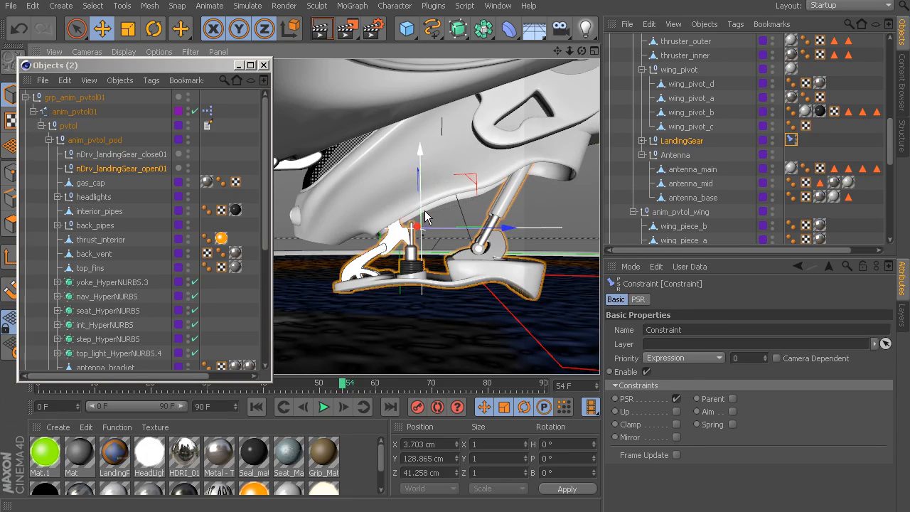
- Try moving the nDrv_landingGear_open01 null to test whether the landing gear follows it
{"action": "left_click", "coordinate": [129, 168]}
{"action": "left_click_drag", "start_coordinate": [418, 213], "coordinate": [461, 212]}
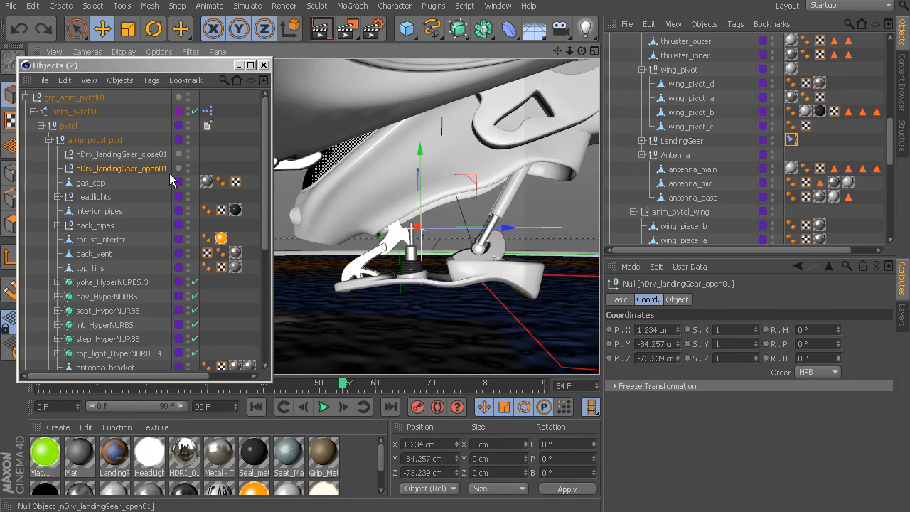
{"action": "left_click", "coordinate": [133, 156]}
{"action": "left_click", "coordinate": [132, 169]}
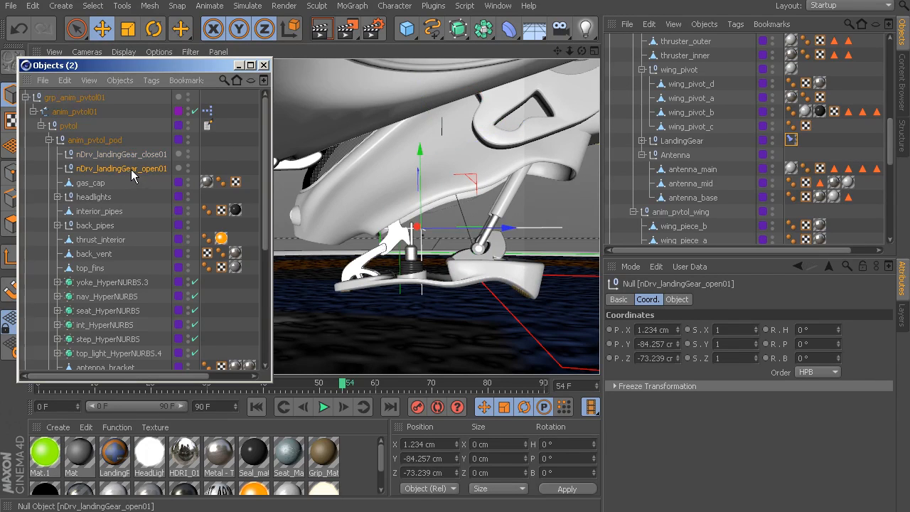
- Rename the LandingGear null's constraint tag to psrConstraint_landingGear01
{"action": "left_click", "coordinate": [791, 140]}
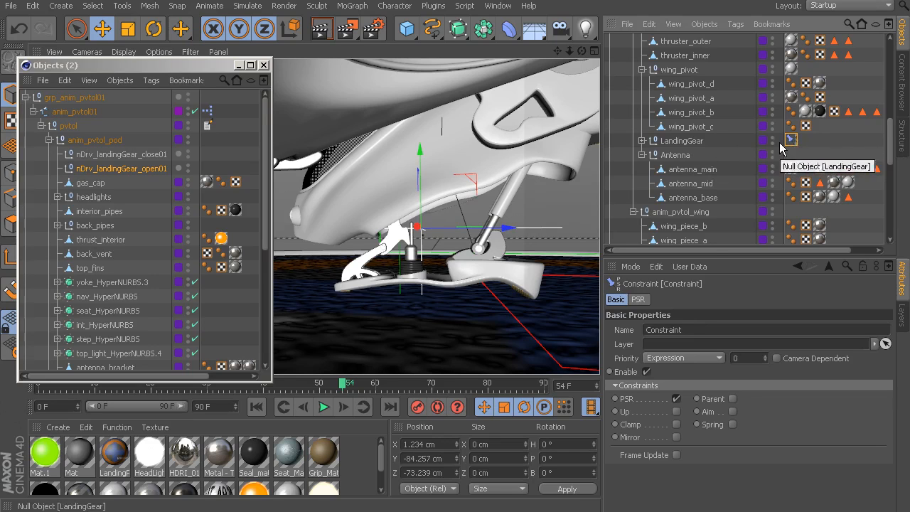
{"action": "left_click", "coordinate": [647, 331]}
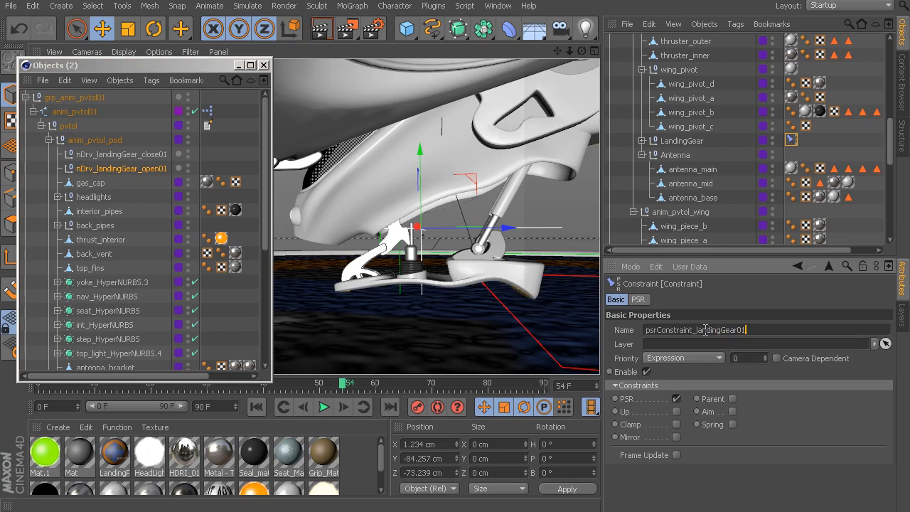
{"action": "key", "text": "Return"}
- Add a second PSR target to psrConstraint_landingGear01 and assign the nDrv_landingGear_close01 null to it
{"action": "left_click", "coordinate": [638, 299]}
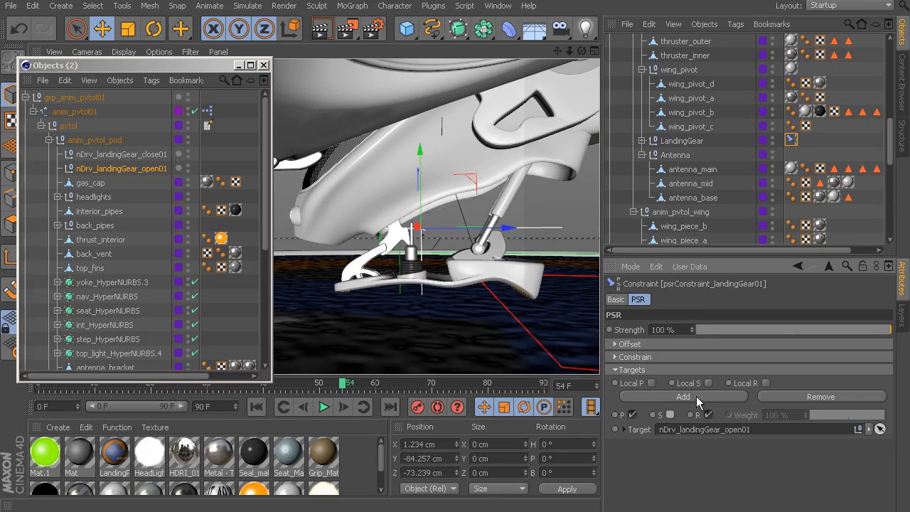
{"action": "left_click", "coordinate": [682, 397]}
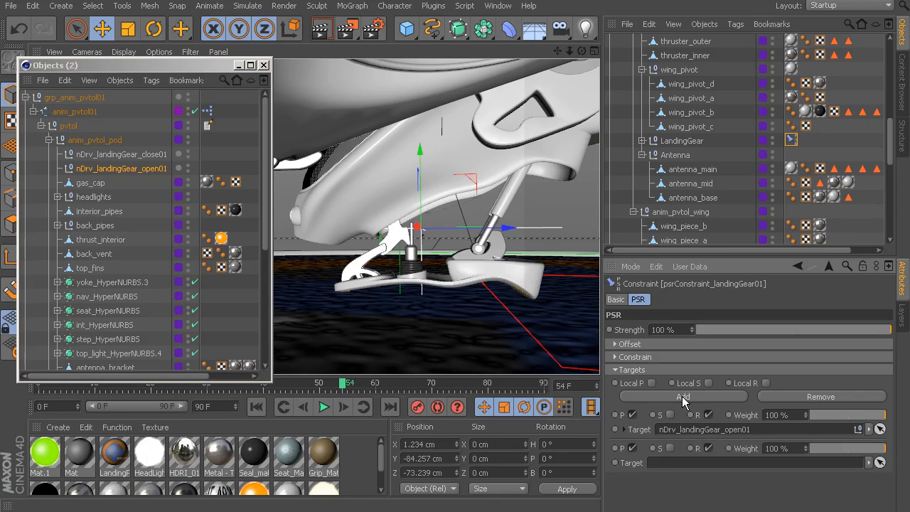
{"action": "left_click_drag", "start_coordinate": [123, 153], "coordinate": [712, 460]}
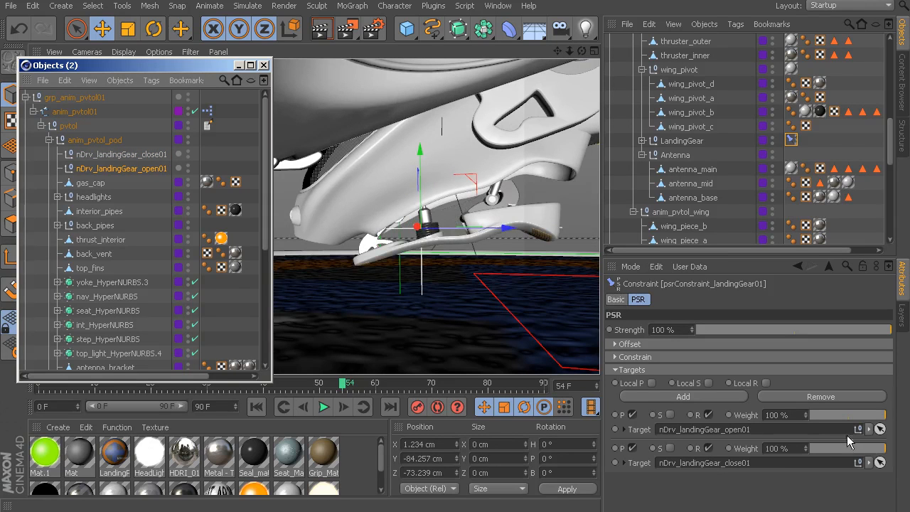
- Test the PSR target weights, leaving nDrv_landingGear_open01 at 100% and nDrv_landingGear_close01 at 0%
{"action": "left_click_drag", "start_coordinate": [872, 418], "coordinate": [892, 420]}
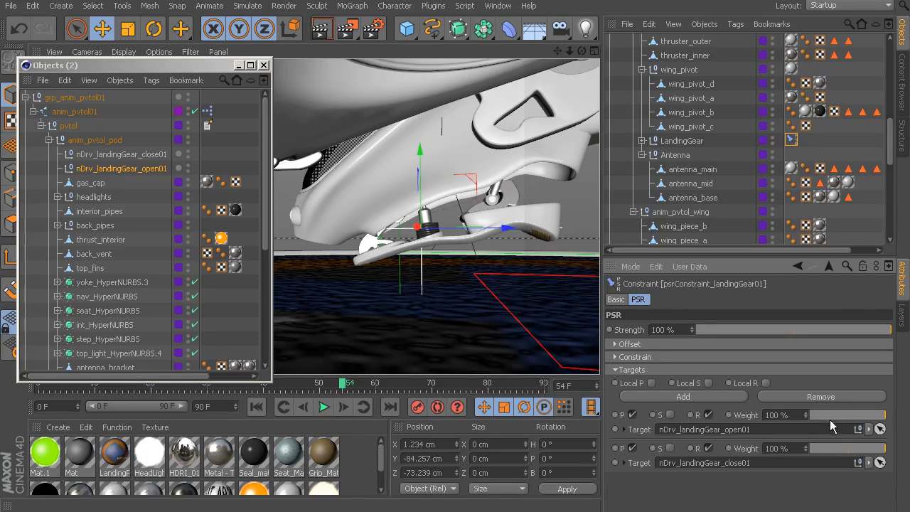
{"action": "left_click_drag", "start_coordinate": [874, 448], "coordinate": [799, 453]}
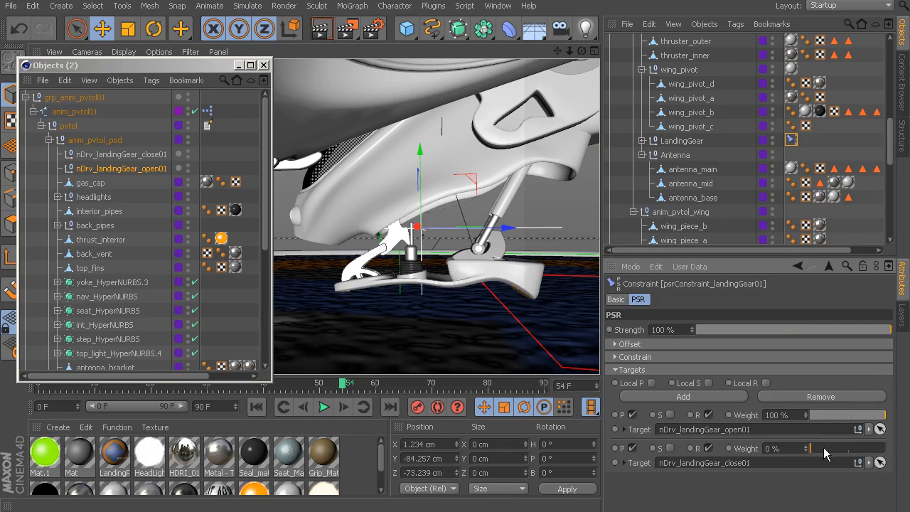
{"action": "left_click_drag", "start_coordinate": [824, 446], "coordinate": [809, 458]}
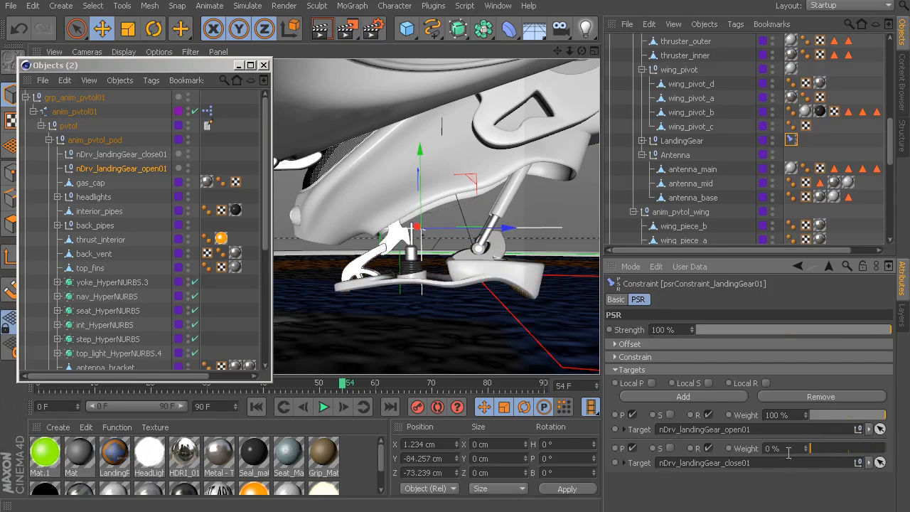